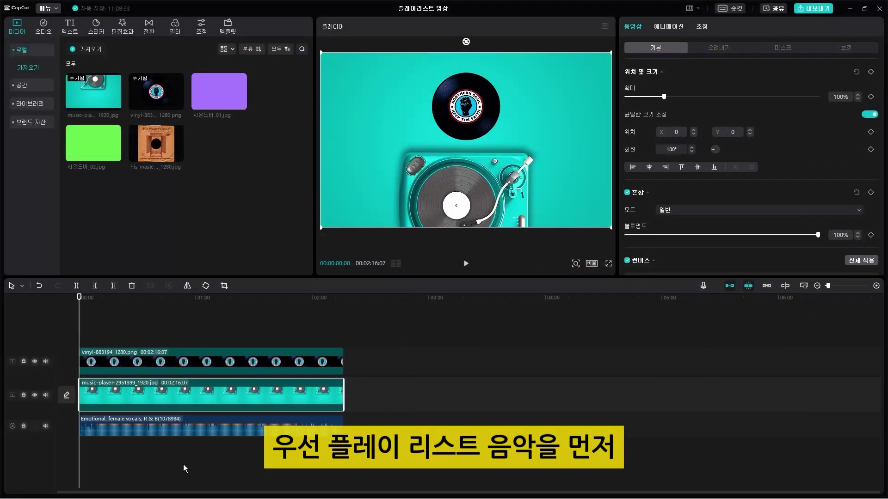
Step: Review the music, turntable background and vinyl image clips already laid out on the timeline
left_click(216, 420)
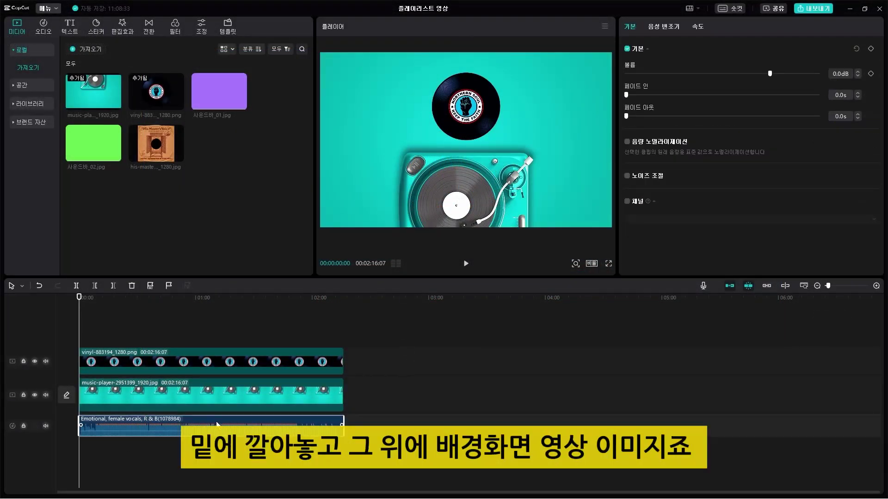
left_click(227, 398)
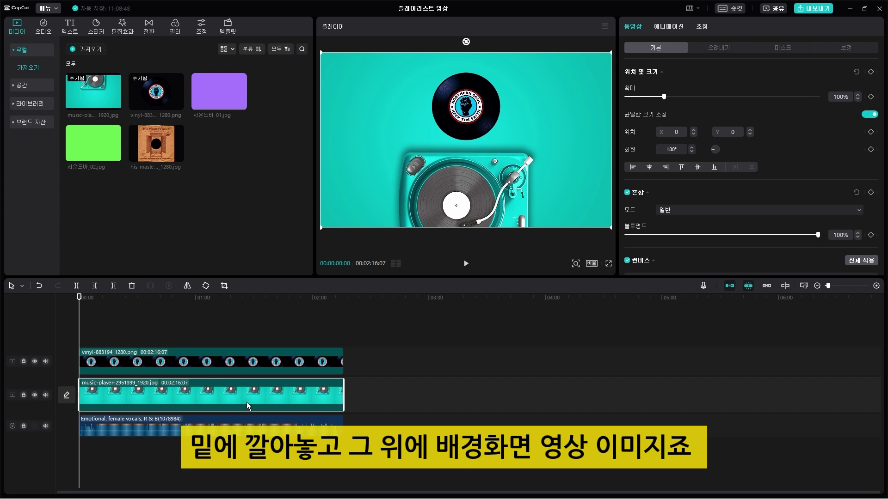
left_click(195, 363)
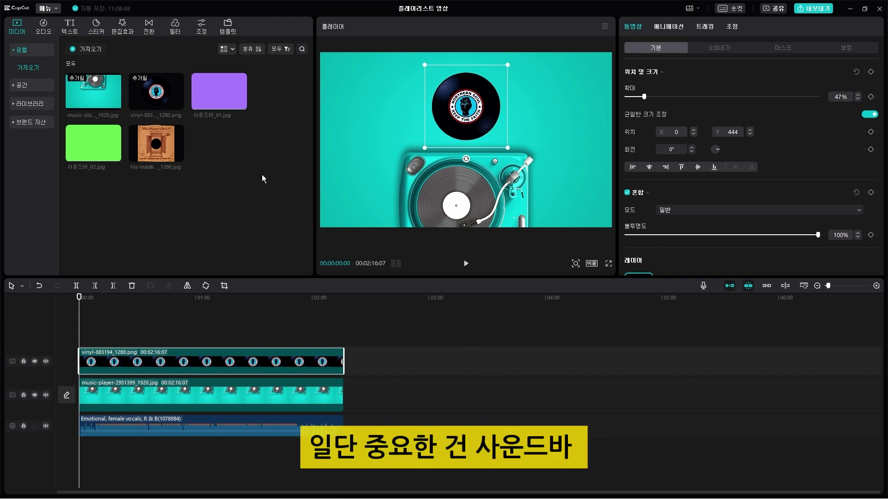
left_click(531, 88)
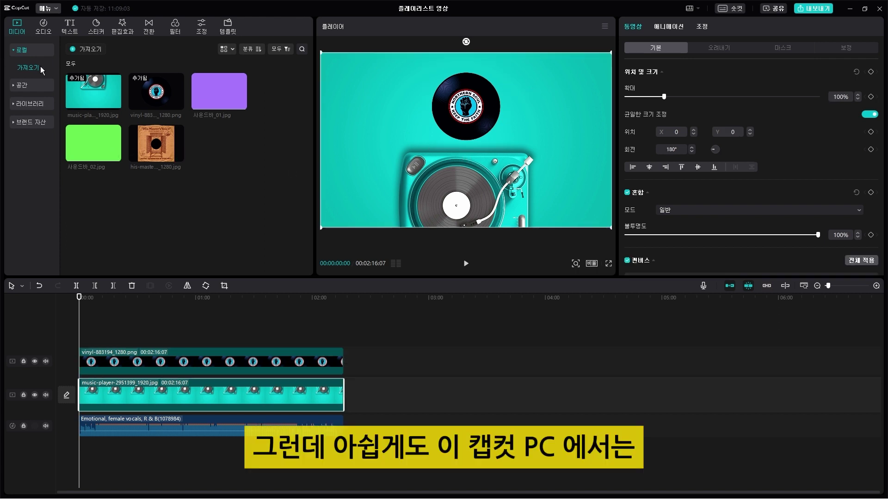
Step: Browse the stock library's trending media for a solid-colour image and return to the local imports
left_click(40, 102)
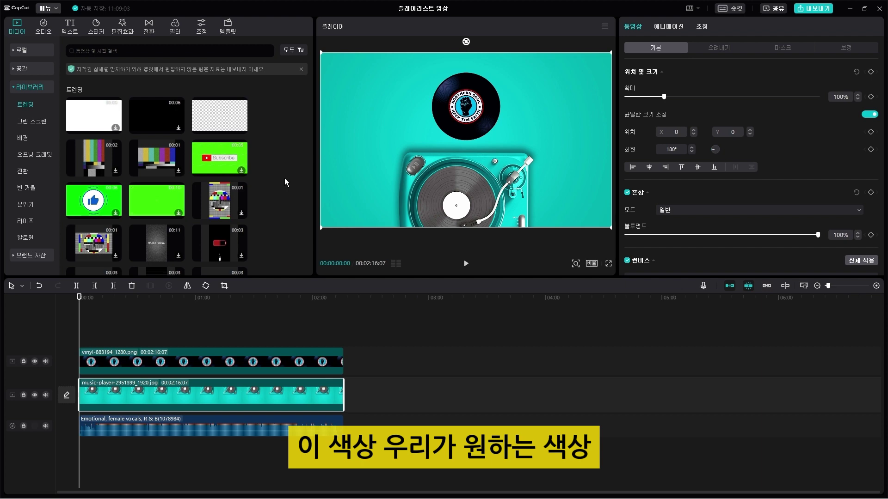
scroll(284, 178, "down", 10)
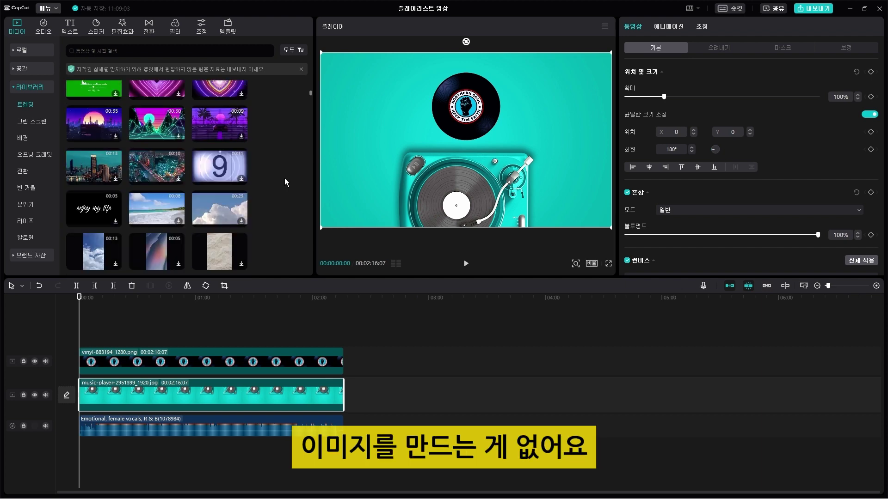
scroll(282, 176, "up", 5)
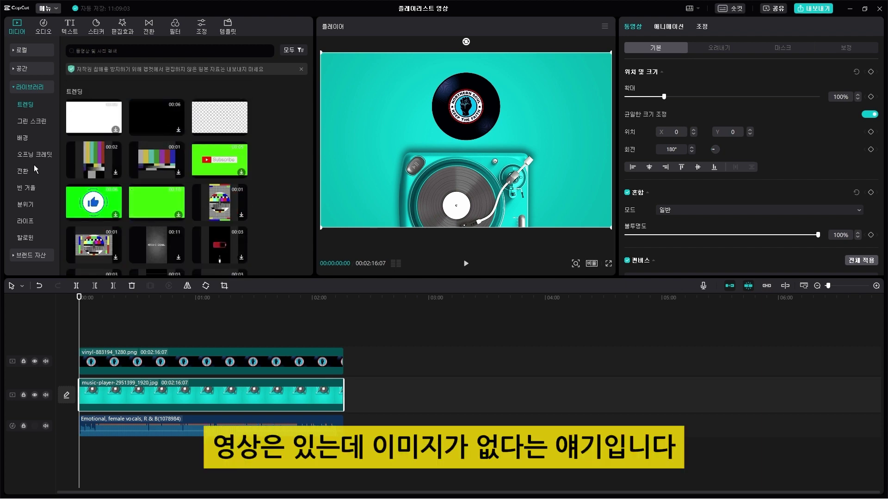
left_click(13, 89)
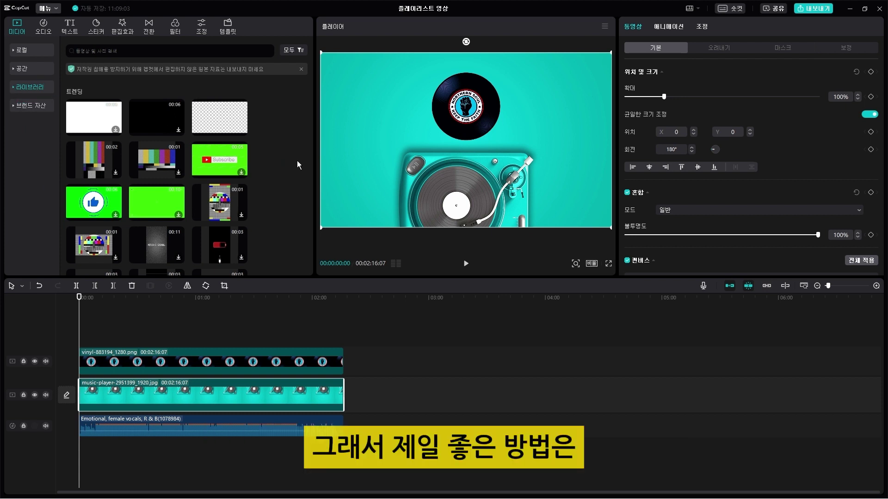
left_click(19, 50)
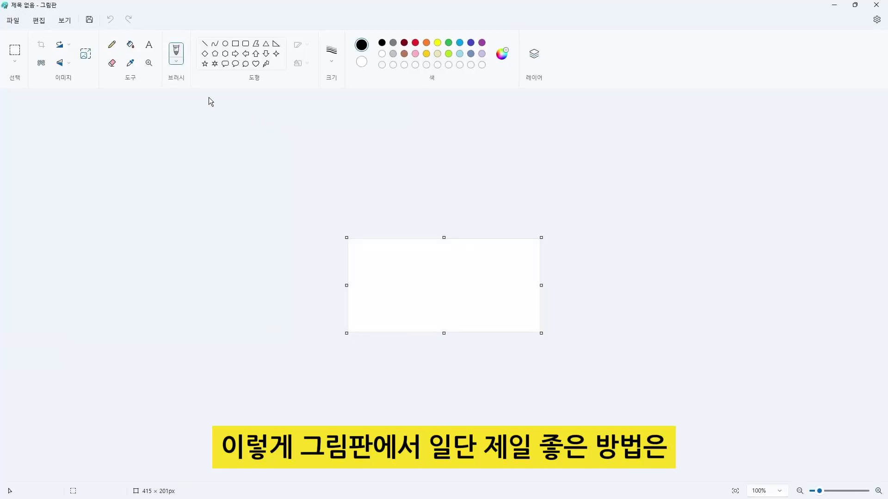
Step: In Paint, fill the whole blank canvas with light green from the basic colours of the colour editor
left_click(131, 46)
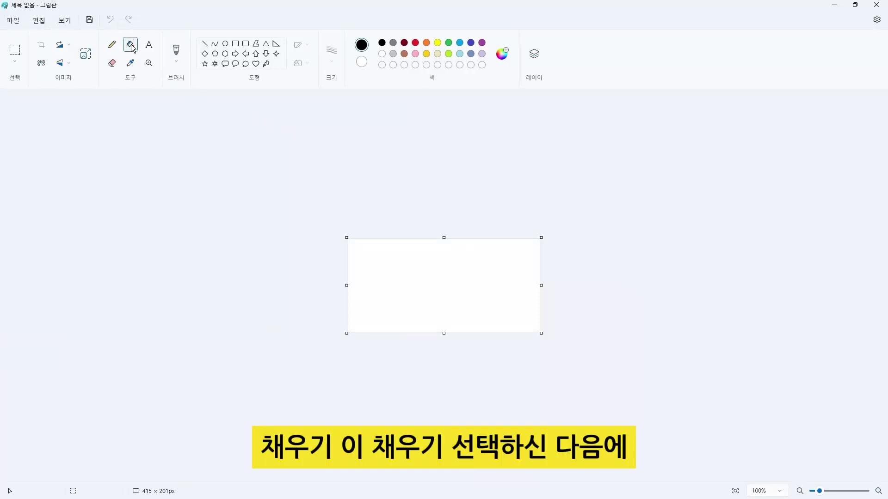
left_click(502, 53)
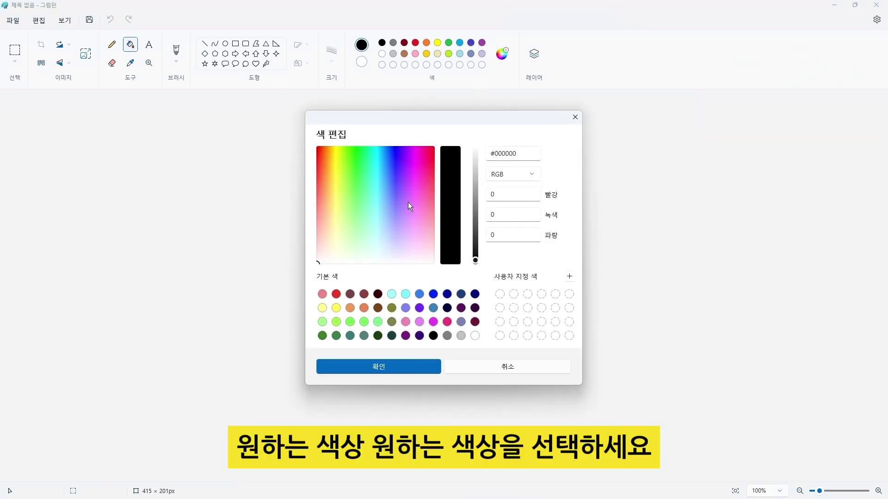
left_click(336, 322)
left_click(415, 372)
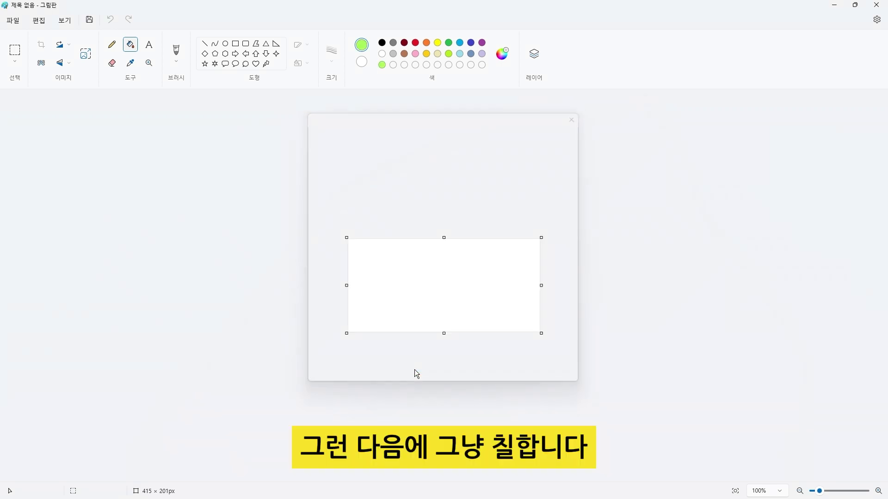
left_click(463, 270)
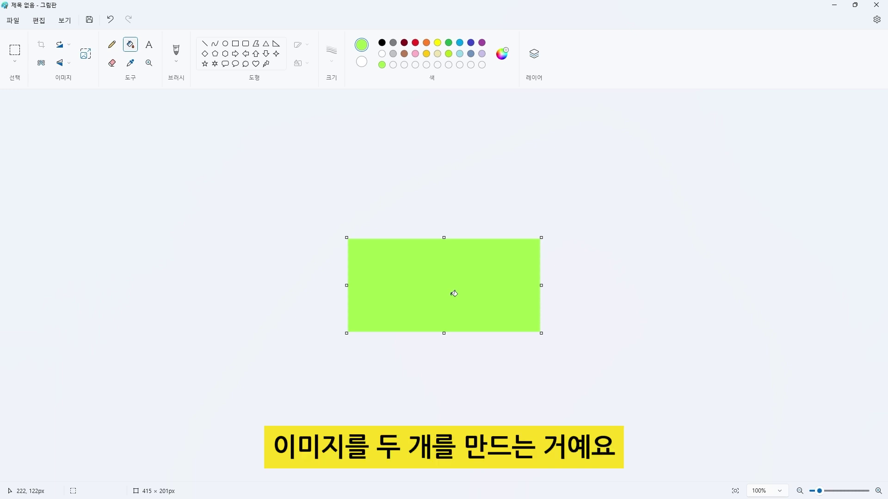
left_click(89, 20)
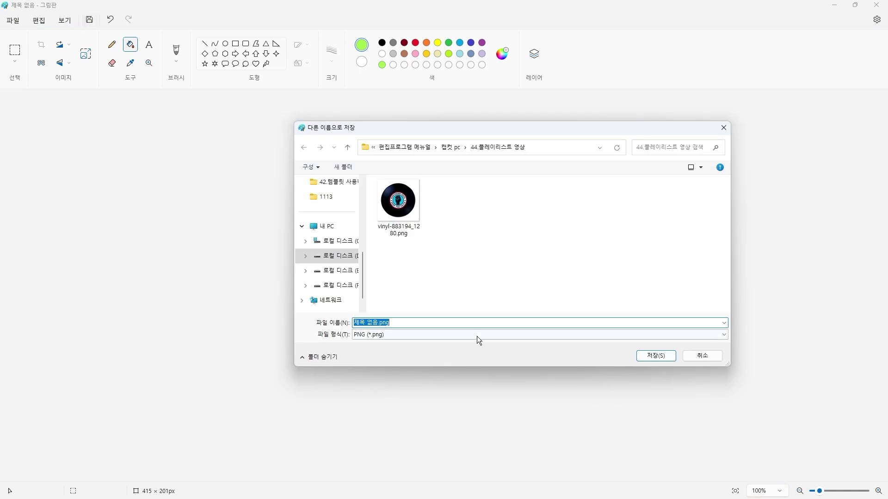
left_click(476, 336)
left_click(475, 322)
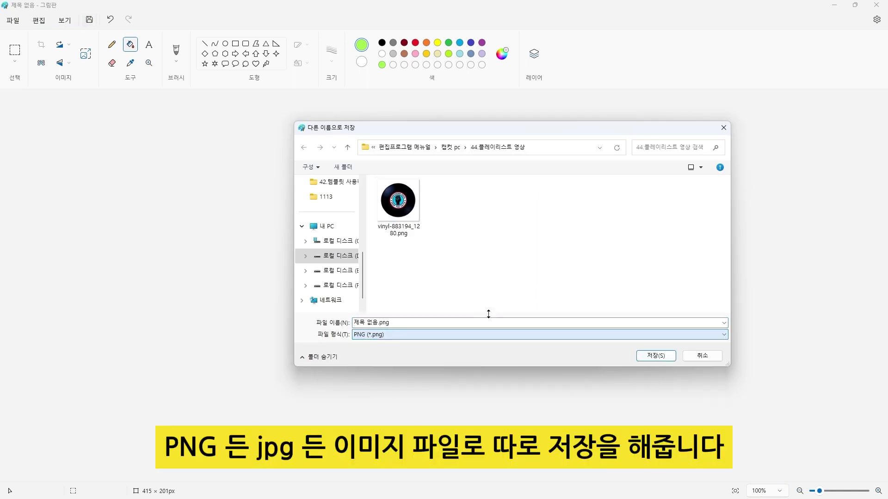
left_click(701, 356)
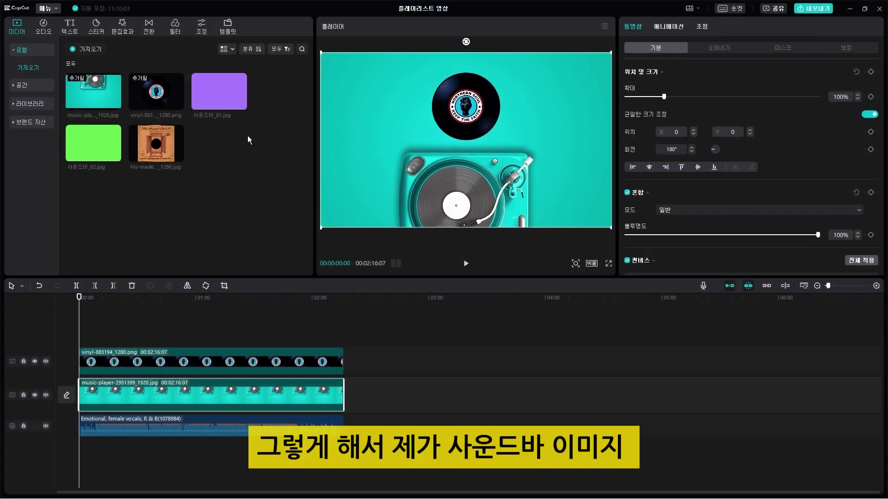
Step: Back in CapCut, preview the imported colour images 사운드바_01.jpg and 사운드바_02.jpg
left_click(233, 95)
left_click(92, 142)
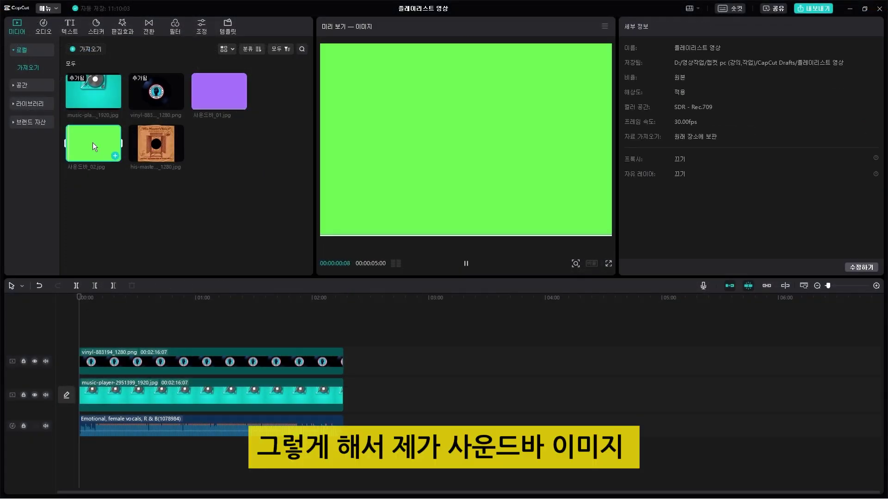
left_click(201, 90)
left_click(92, 147)
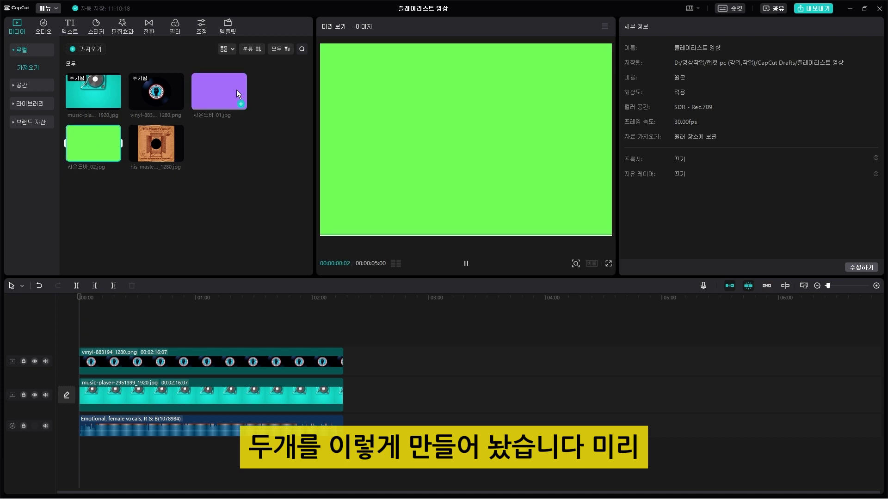
left_click(215, 159)
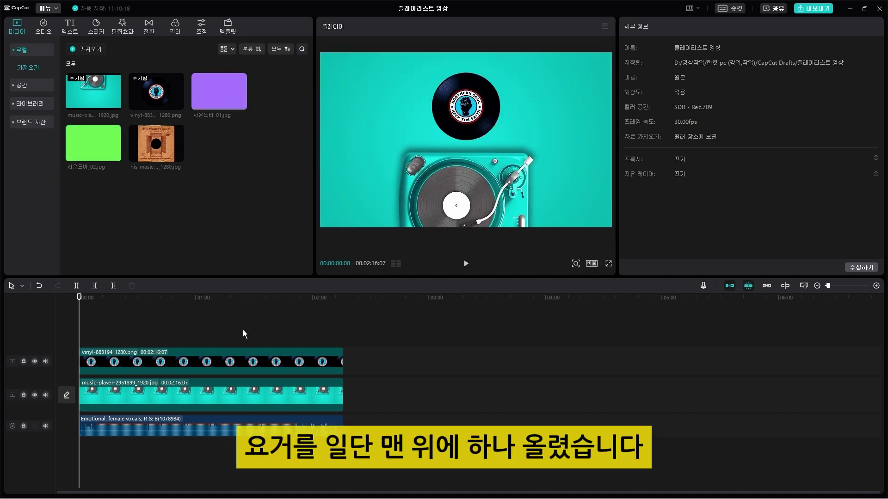
Step: Add 사운드바_01.jpg above the vinyl clip for the project's full length and resize it non-uniformly to 96% width and 7% height
left_click_drag(223, 85, 341, 340)
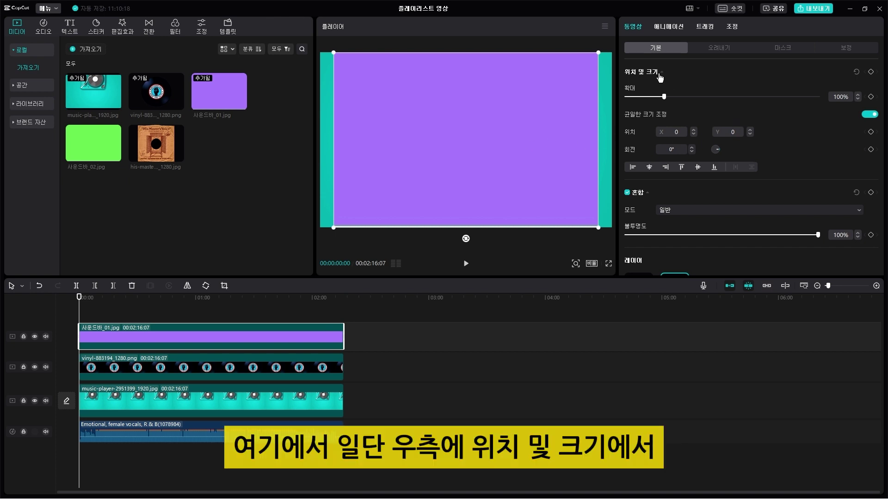
left_click(870, 117)
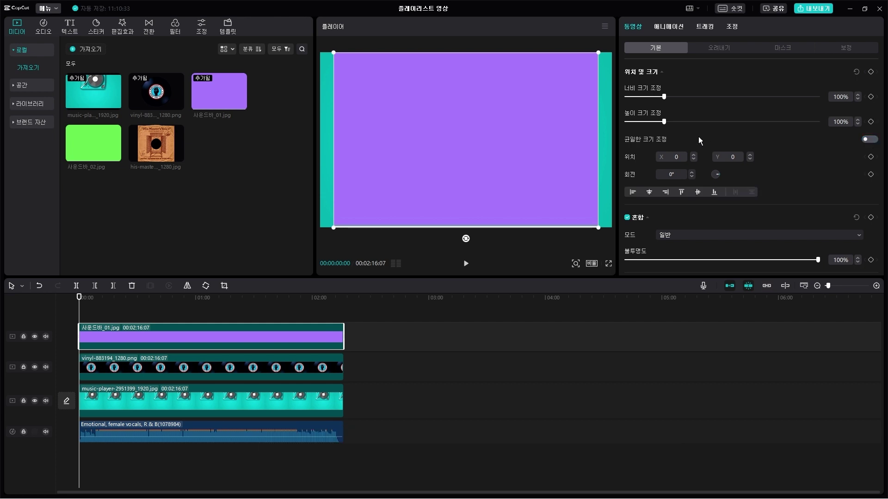
left_click_drag(598, 227, 523, 130)
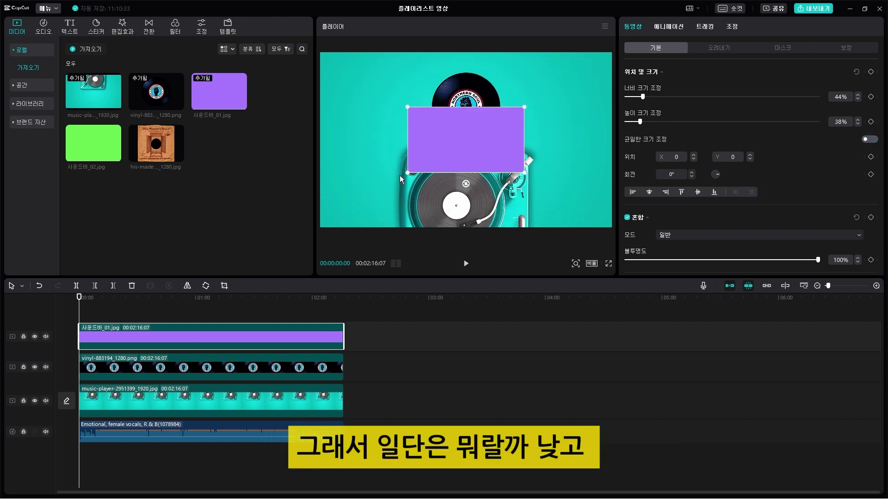
left_click_drag(411, 171, 345, 105)
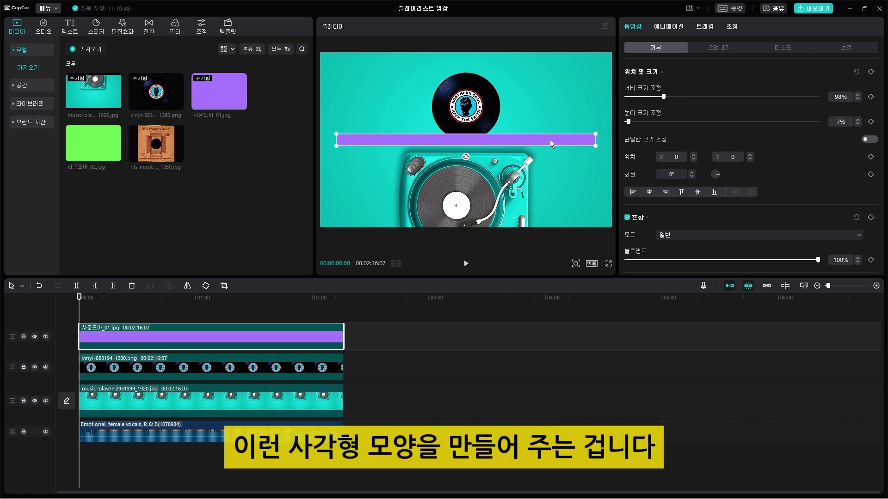
left_click_drag(595, 146, 591, 144)
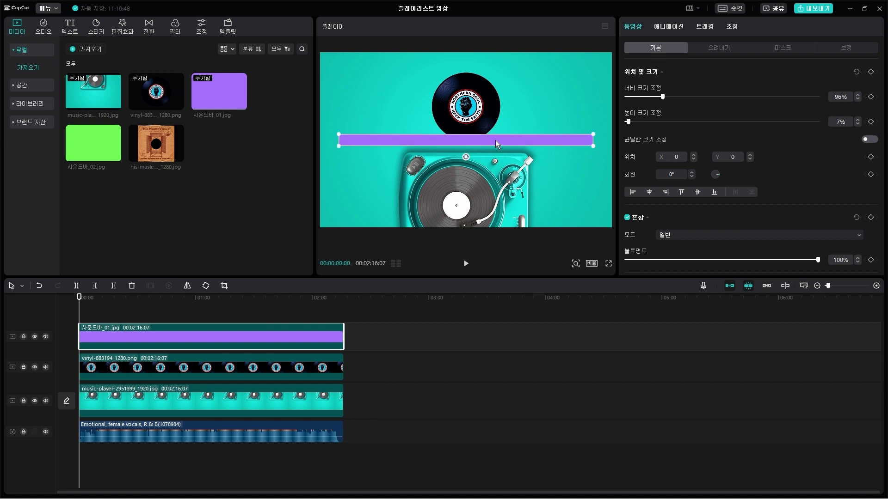
Step: Move the purple bar down over the lower part of the turntable, to X 0, Y -885
left_click_drag(500, 140, 497, 206)
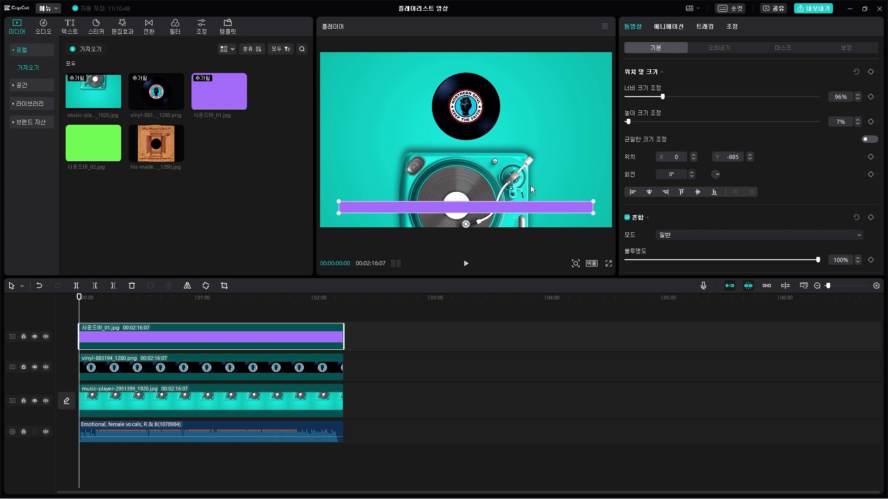
left_click(544, 178)
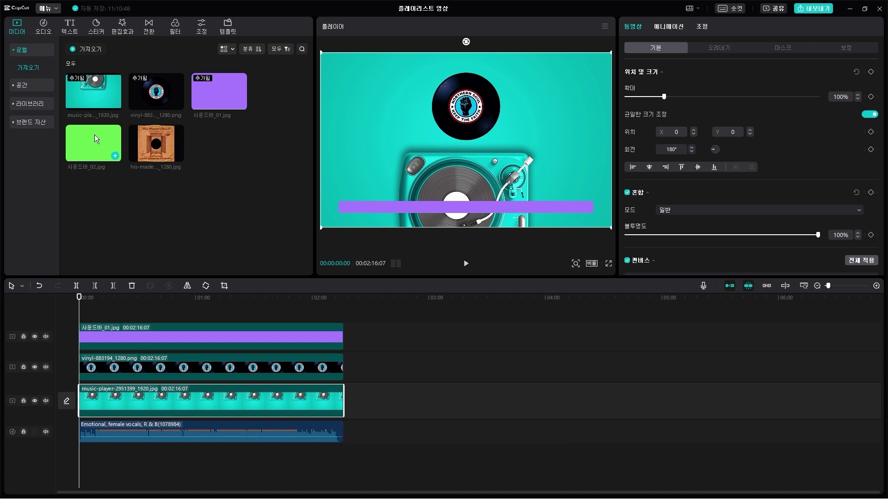
Step: Add 사운드바_02.jpg above the purple bar for the full length and set its width scale non-uniformly to the purple bar's 96%
left_click_drag(95, 135, 343, 339)
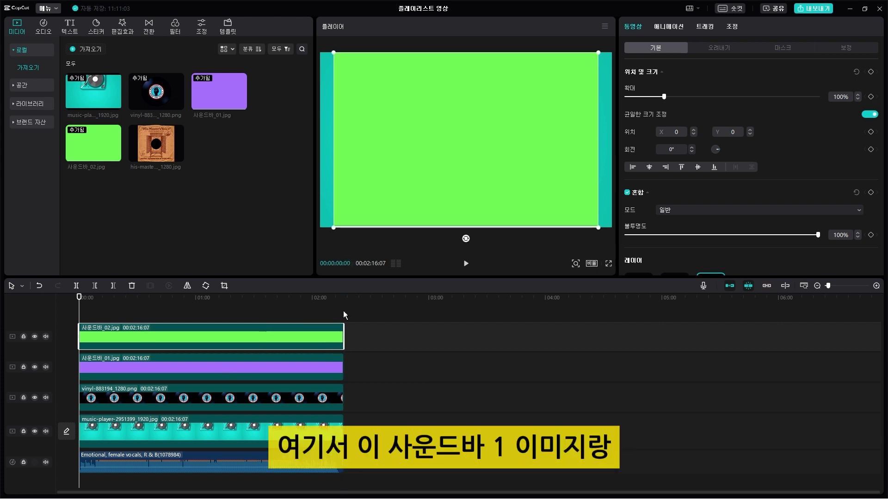
left_click(183, 370)
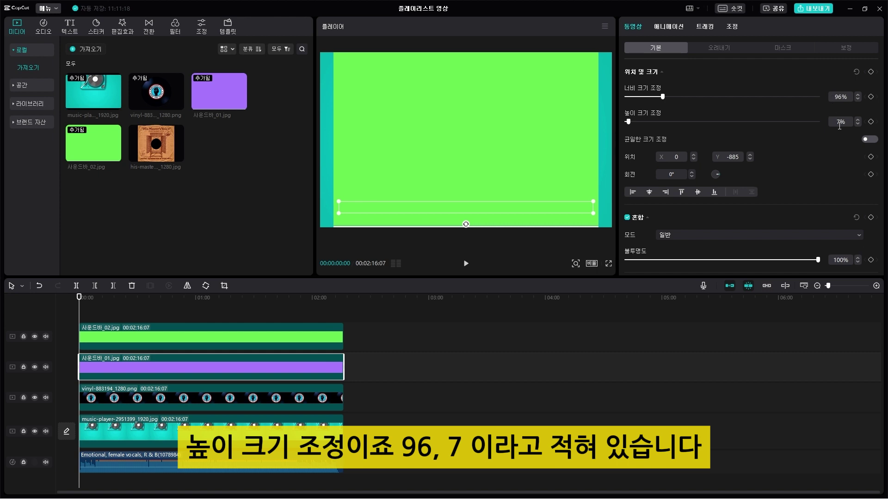
left_click(840, 96)
key("ctrl+c")
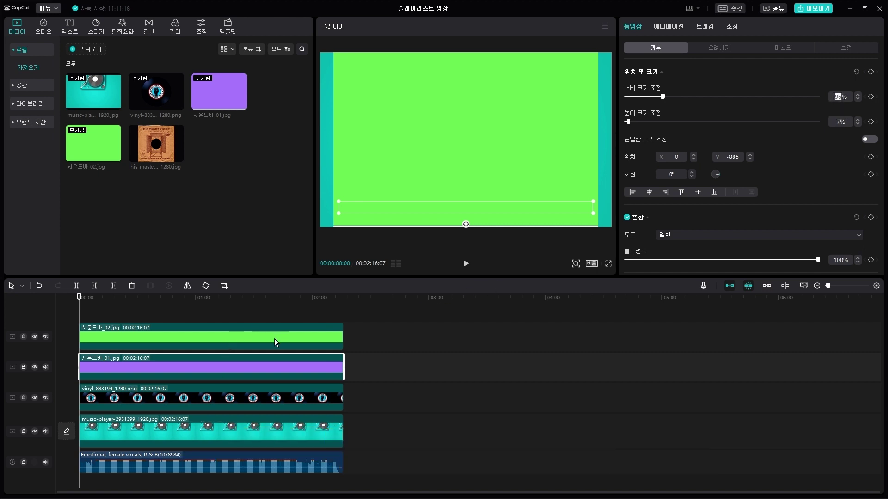
left_click(260, 335)
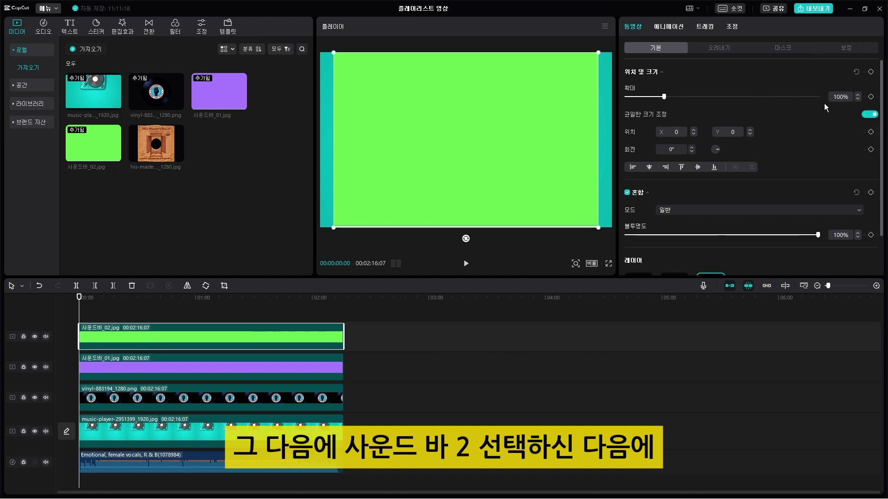
left_click(870, 115)
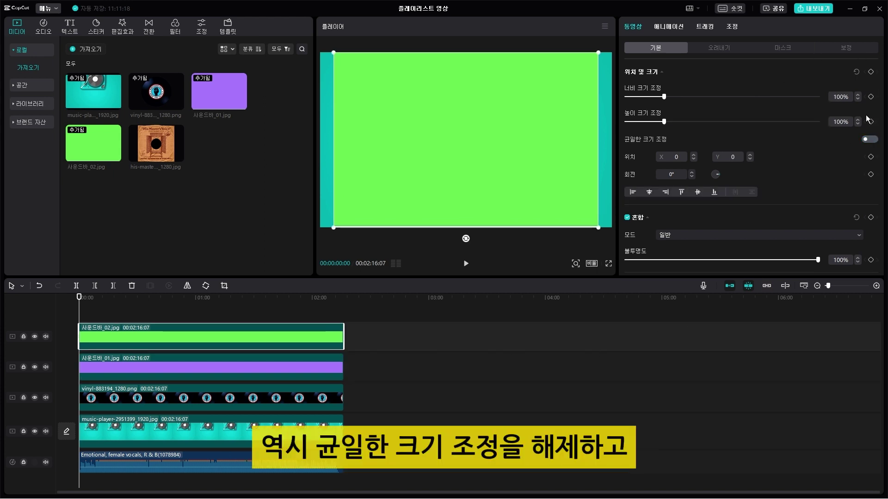
double_click(834, 97)
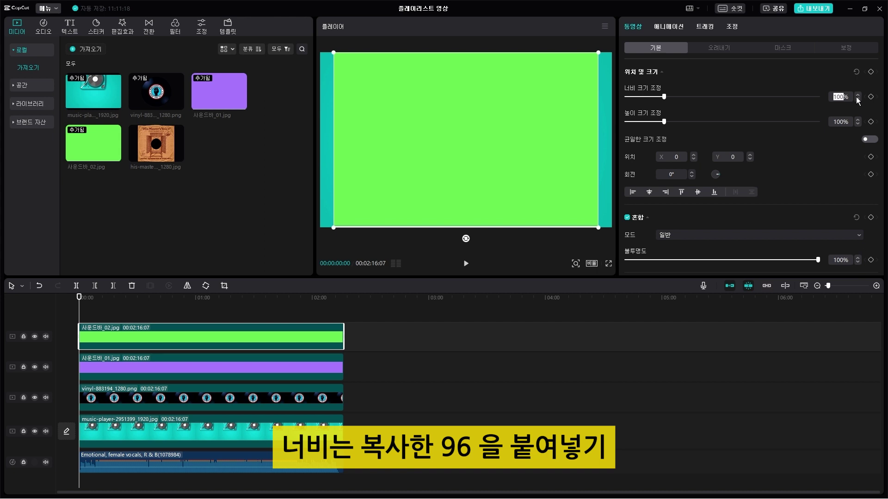
key("ctrl+v")
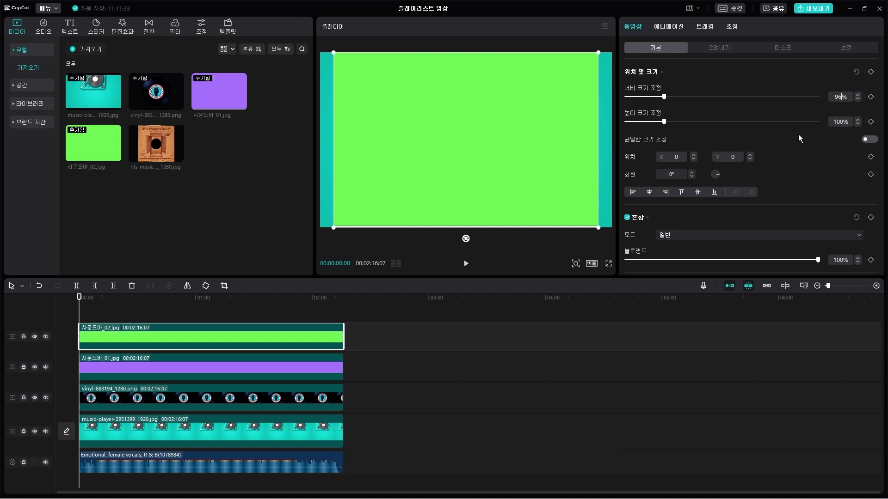
Step: Set the green 사운드바_02.jpg bar's height scale to 7%, matching the purple bar
left_click(241, 368)
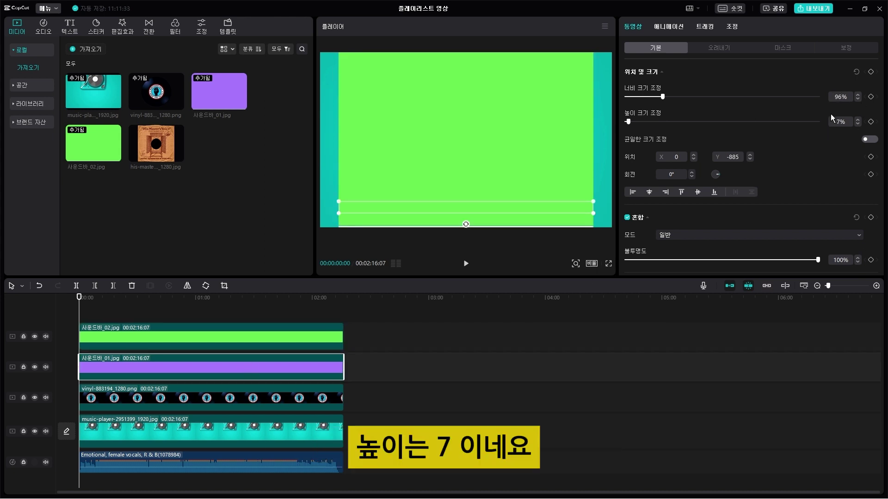
left_click(245, 334)
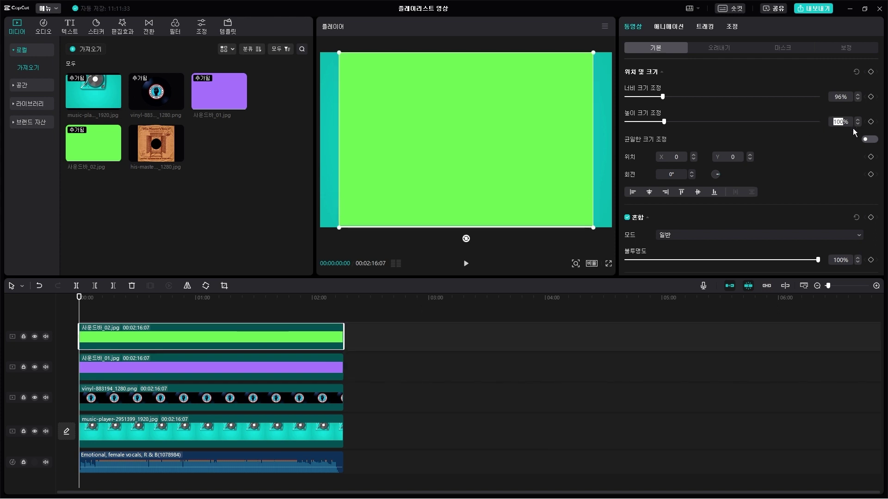
key("Return")
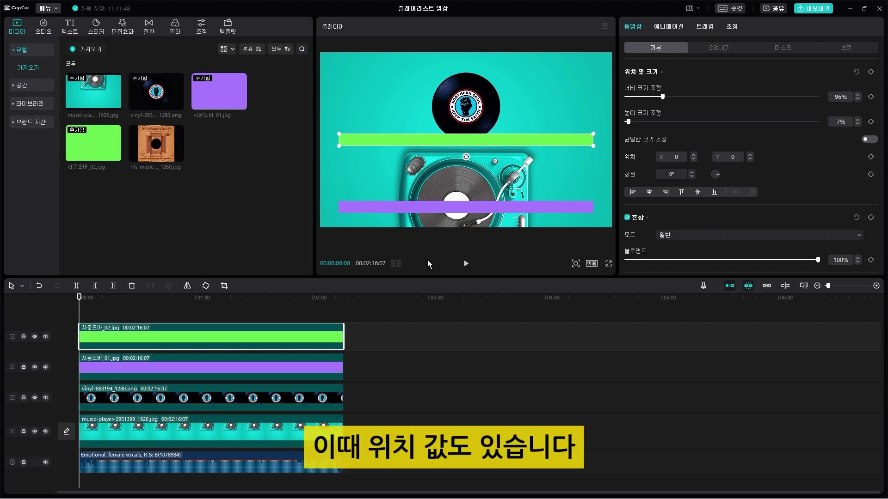
Step: Copy the purple bar's Y position of -885 to the green bar so it covers the purple one
left_click(250, 368)
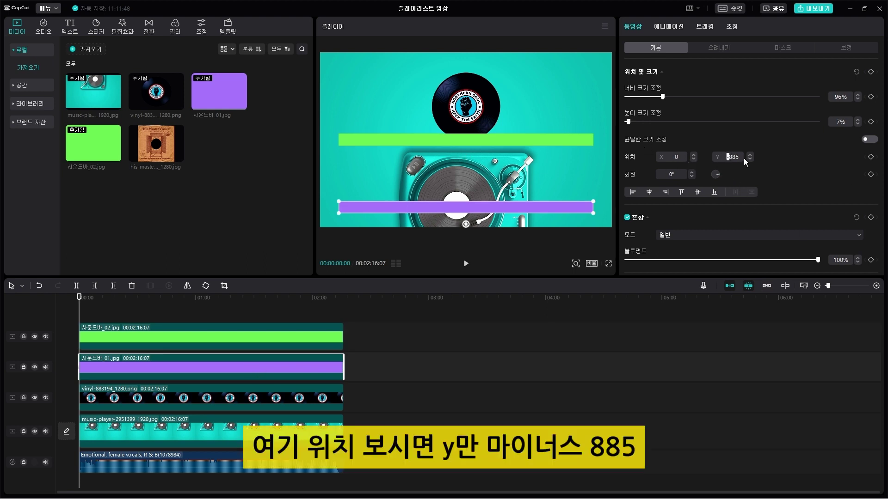
key("ctrl+a")
key("ctrl+c")
left_click(309, 343)
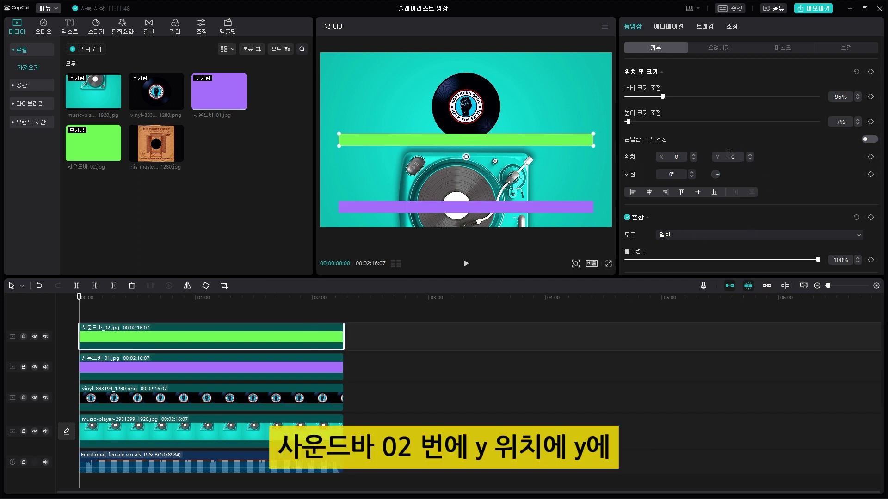
key("ctrl+v")
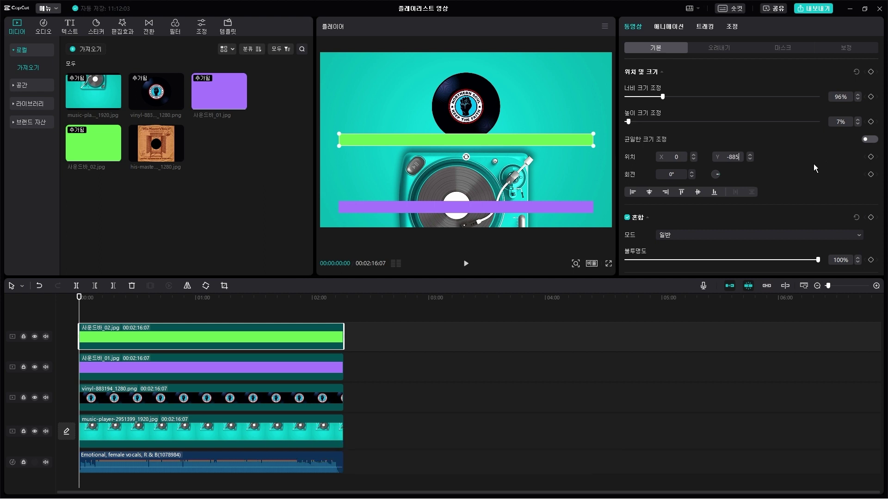
key("Return")
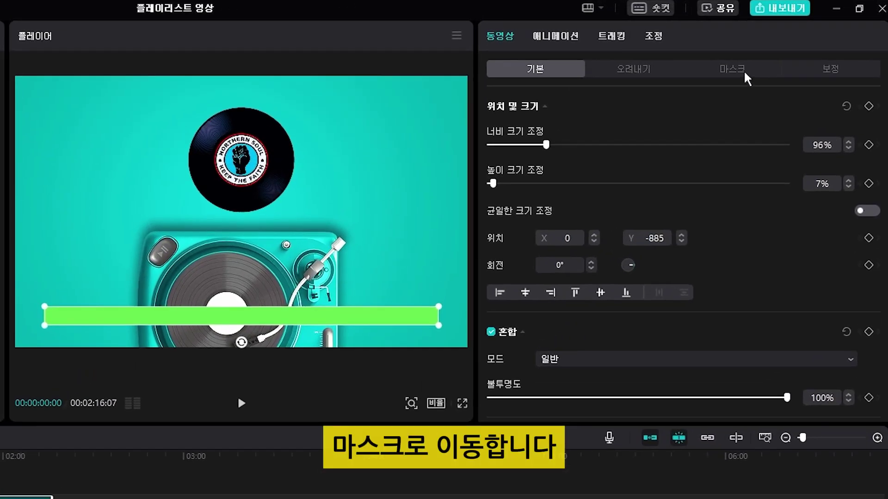
Step: Apply a Split (분할) mask to the green bar and rotate the mask to 90°
left_click(745, 74)
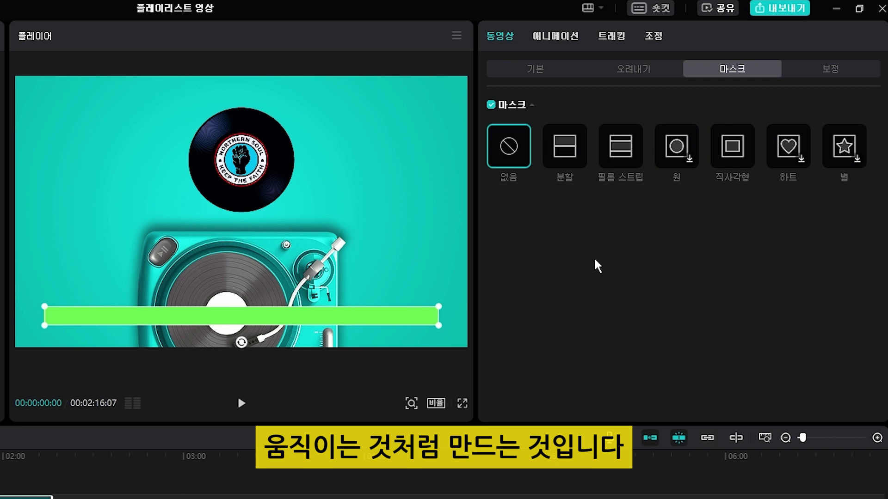
left_click(573, 151)
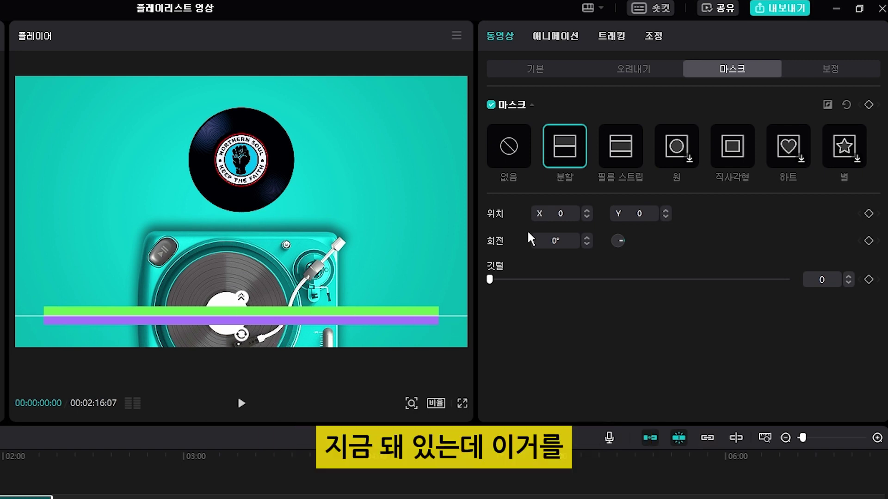
left_click(547, 247)
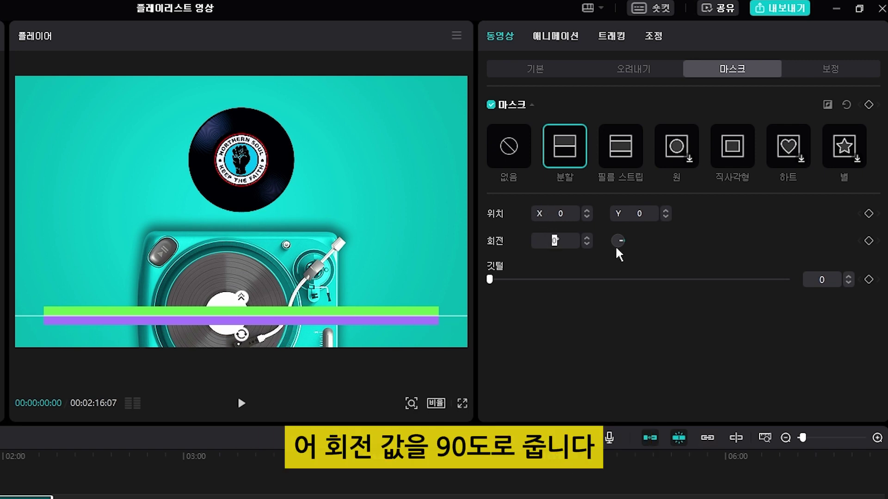
type("90")
key("Return")
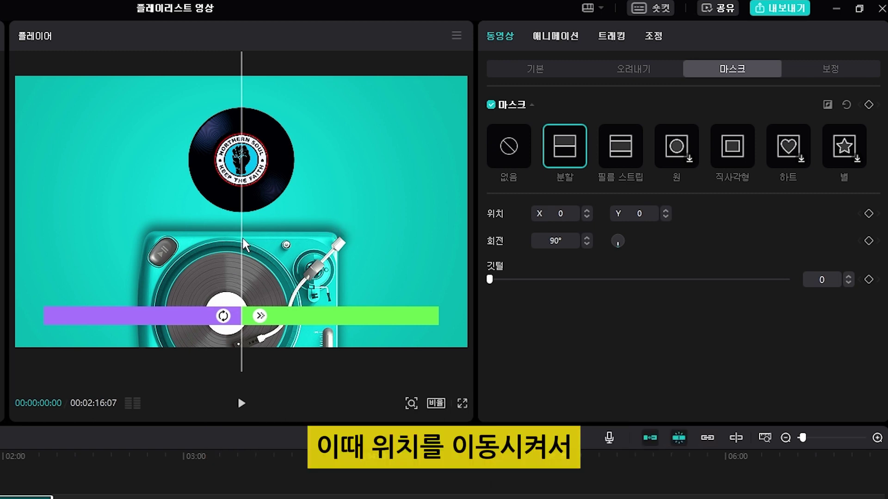
Step: Keyframe the green bar's mask position from X -207, Y -11 at the project's start to X 207, Y -47 at its end
left_click_drag(244, 244, 42, 253)
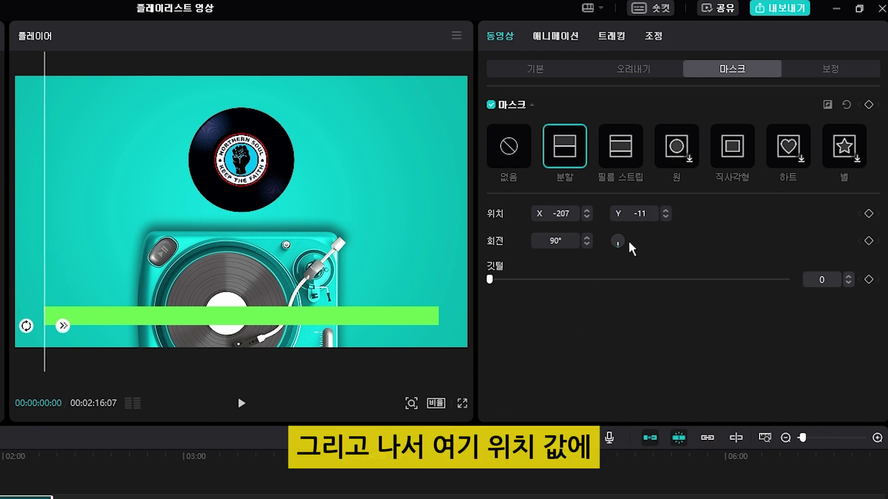
left_click(868, 214)
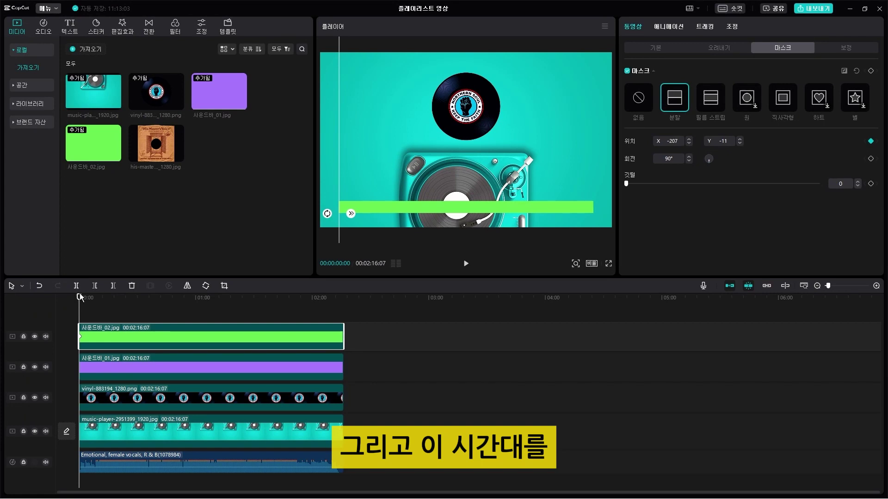
left_click_drag(79, 301, 341, 317)
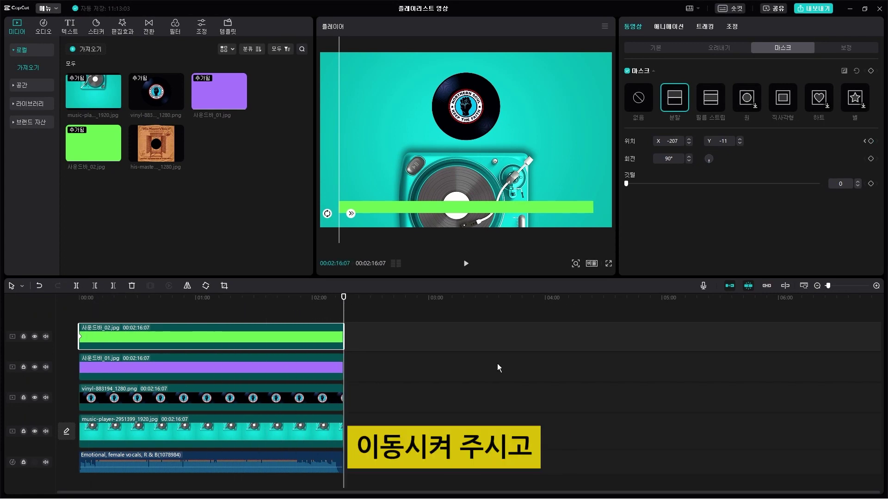
left_click_drag(346, 113, 596, 129)
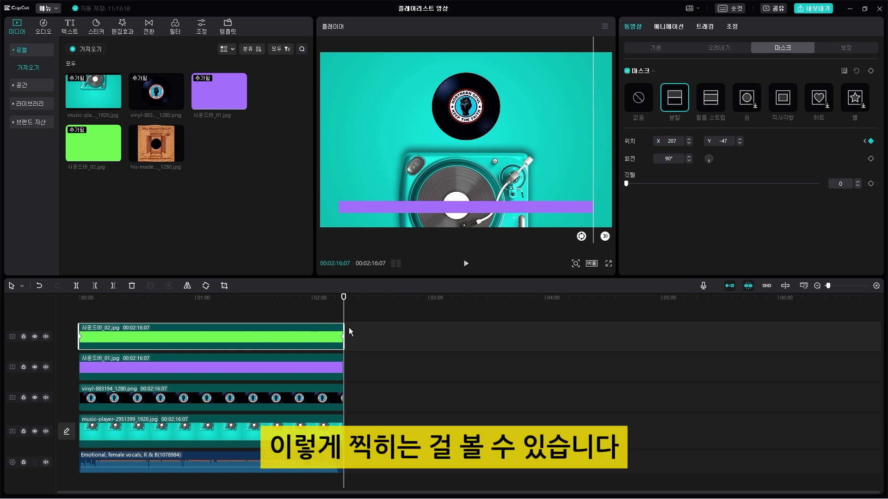
Step: Check the progress bar animation by playing from the start, muting the audio track, and scrubbing to the end and back
key("Home")
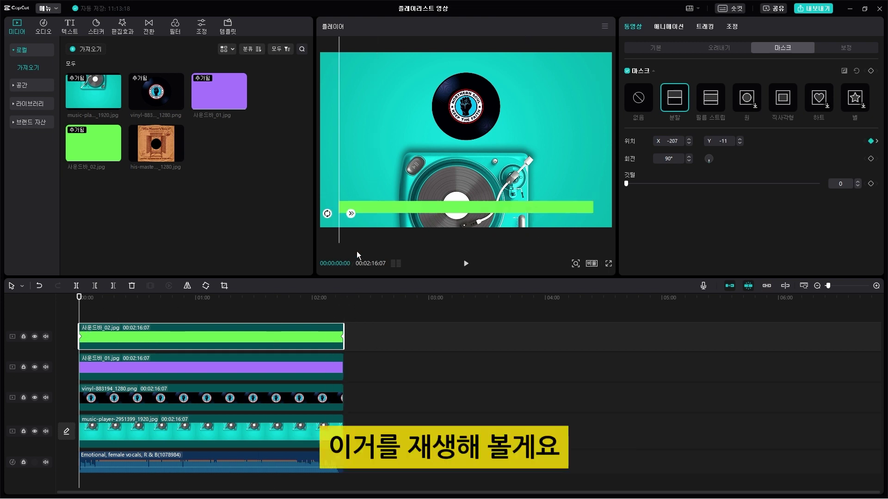
left_click(145, 309)
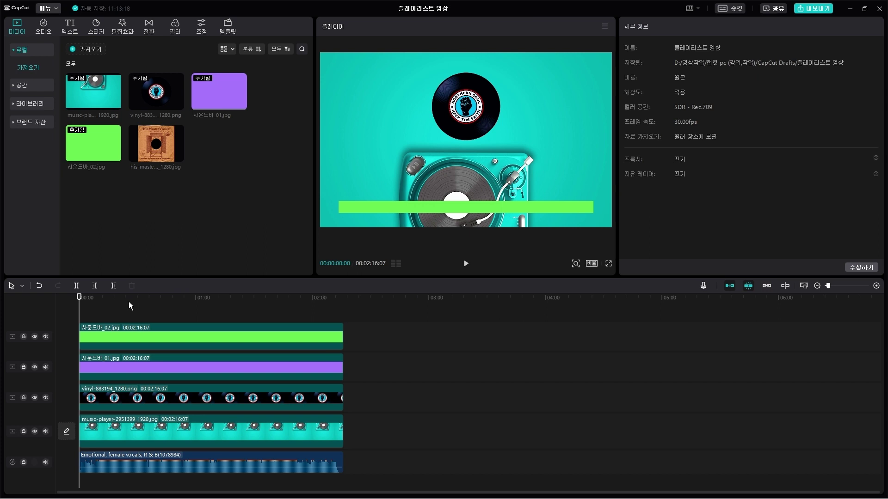
key("space")
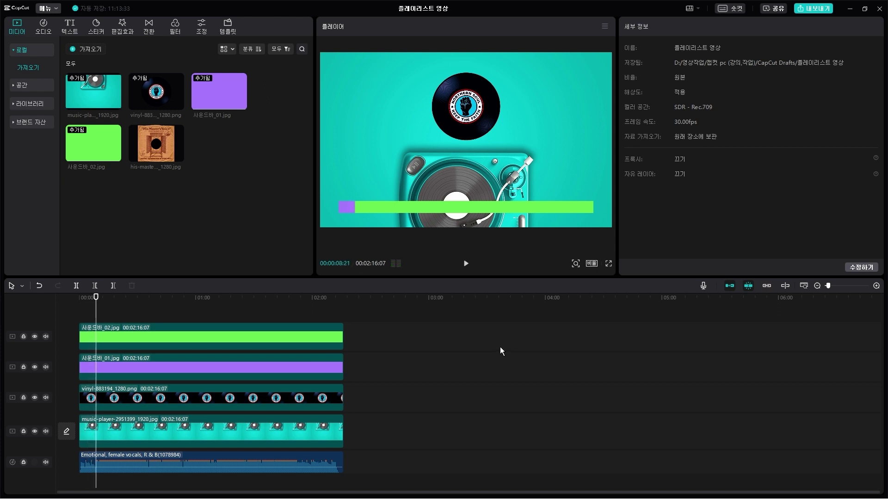
key("ctrl+m")
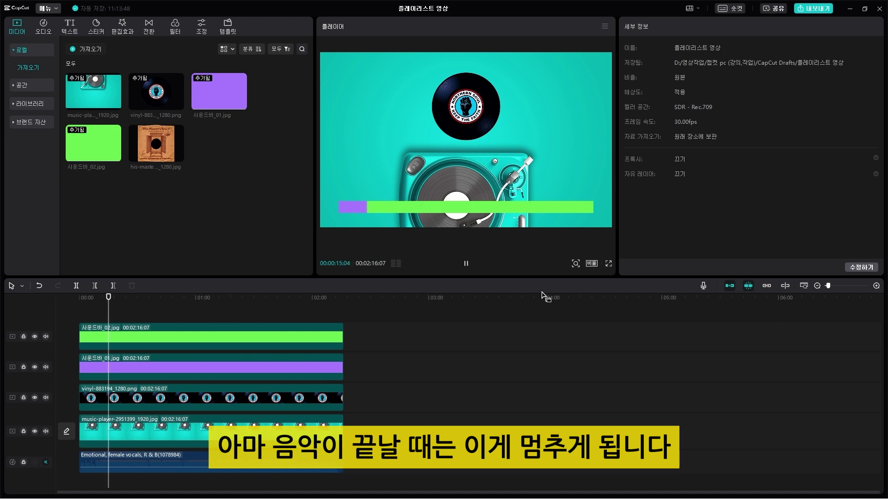
left_click_drag(170, 300, 341, 317)
key("space")
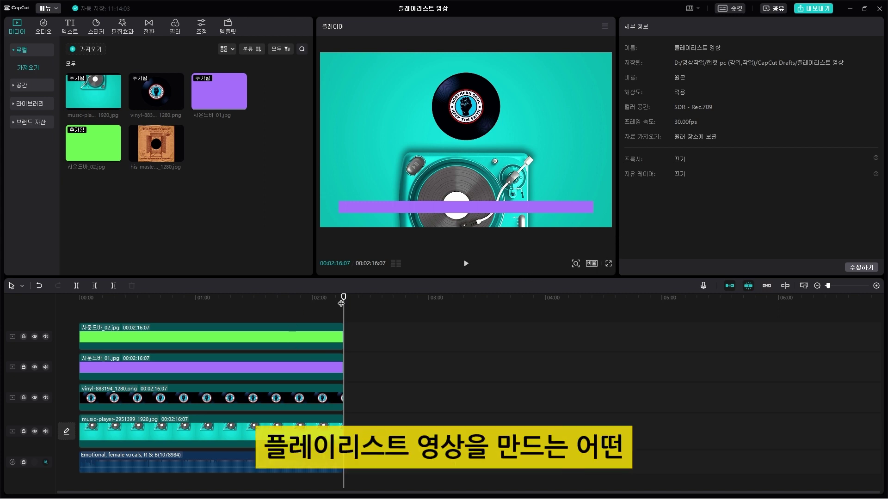
left_click_drag(344, 303, 79, 298)
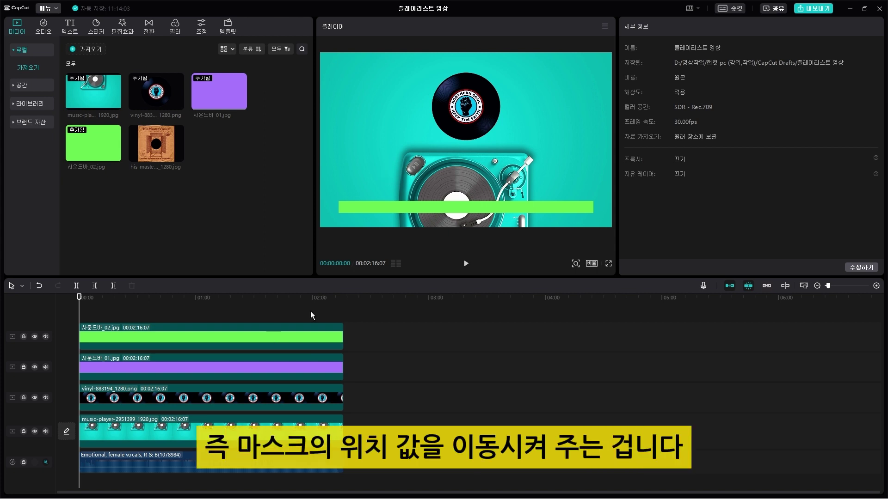
Step: Add the round play-button sticker from the 커버업 category's icons above the green bar for the project's full length
left_click(297, 339)
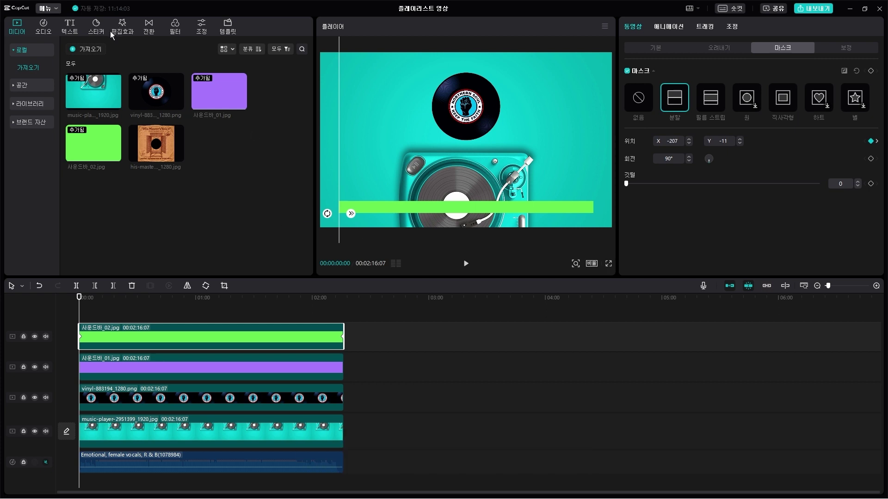
left_click(97, 28)
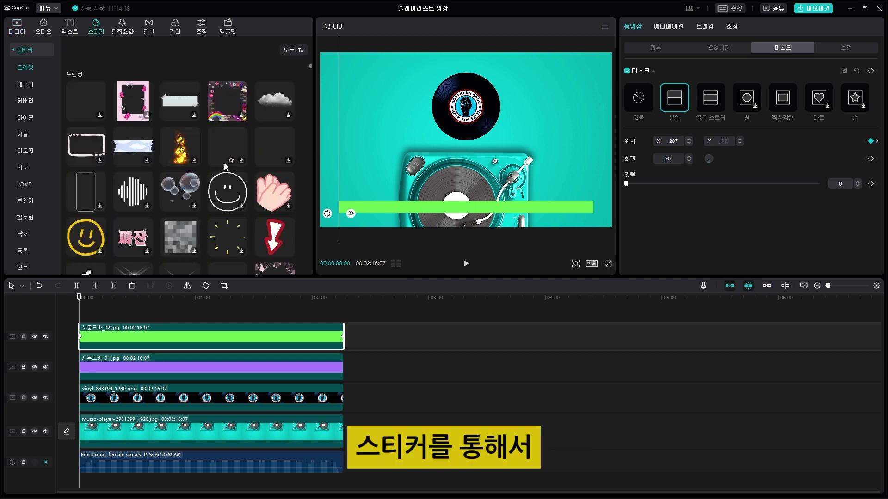
scroll(298, 173, "down", 10)
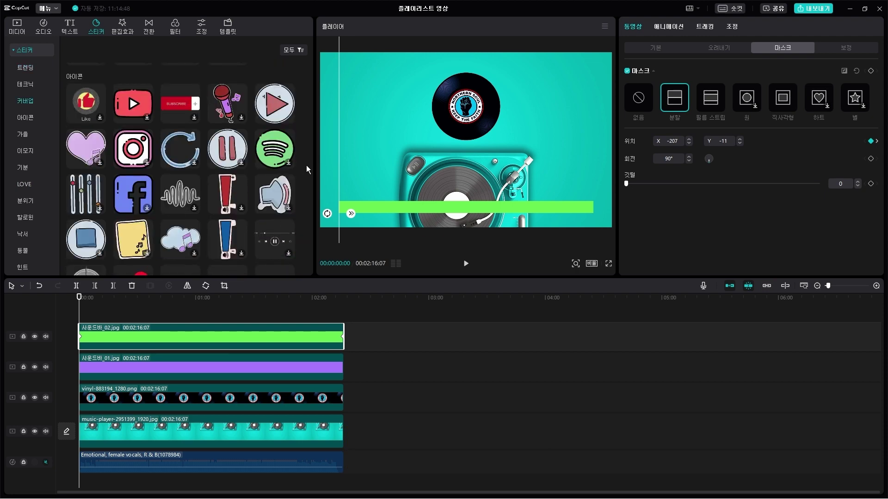
scroll(298, 165, "up", 3)
scroll(299, 165, "down", 2)
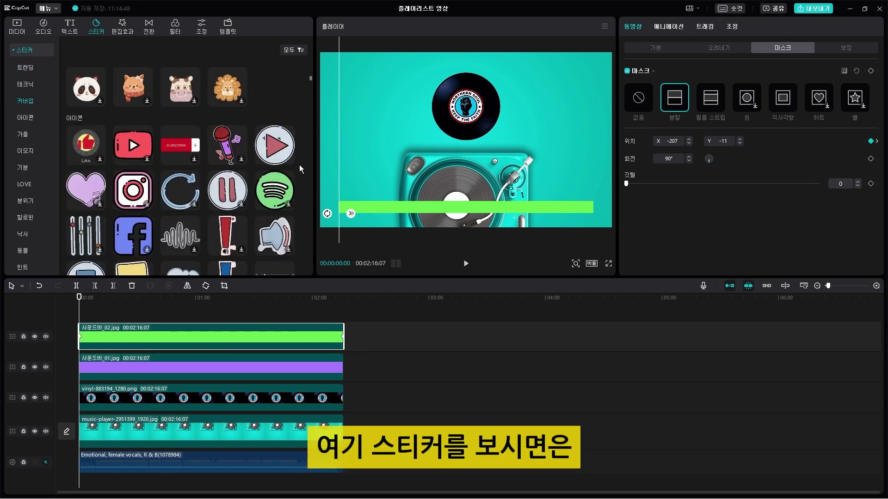
scroll(298, 166, "down", 1)
scroll(299, 165, "up", 3)
scroll(299, 165, "down", 2)
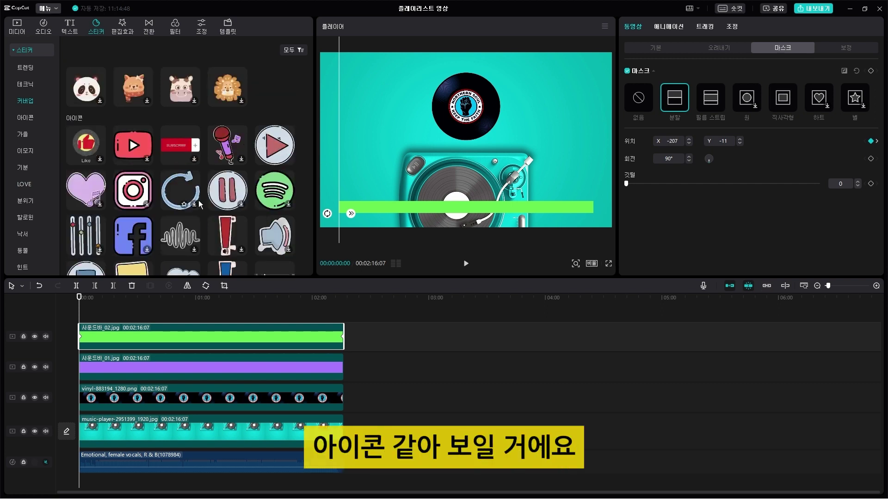
scroll(236, 180, "down", 1)
mouse_move(277, 110)
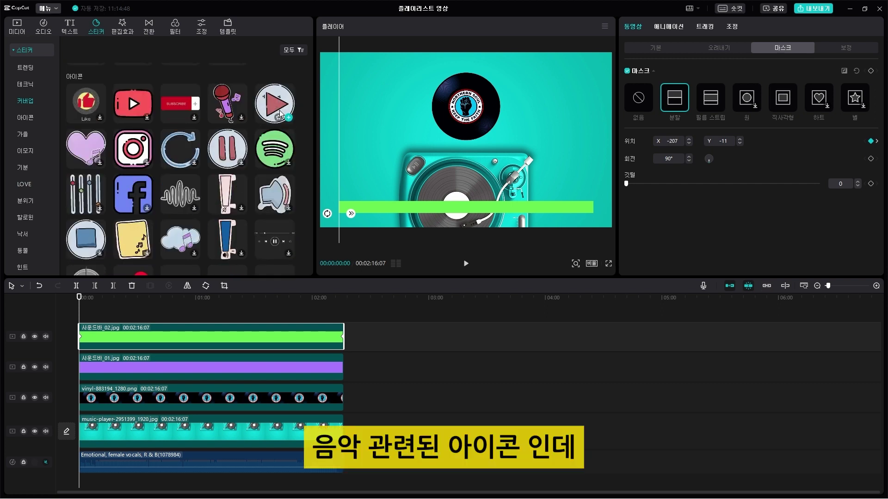
left_click_drag(278, 110, 343, 327)
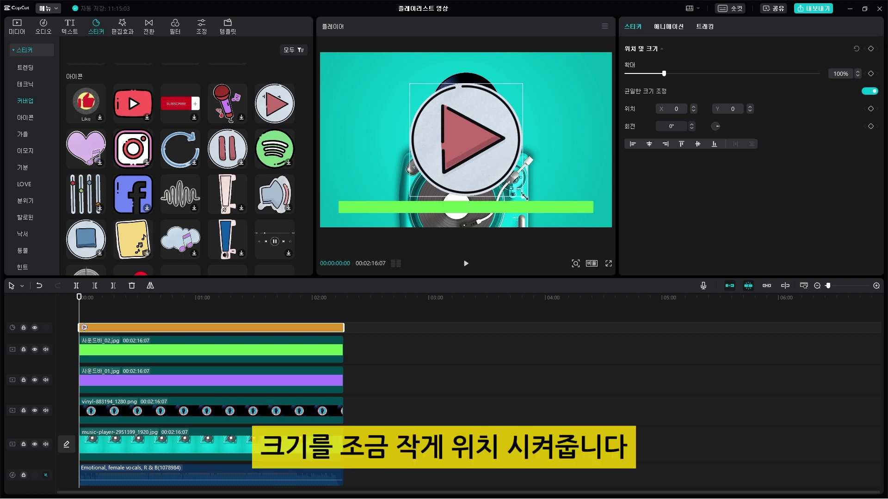
Step: Shrink the play-button sticker to 14% and place it on the bar's left end at X -1655, Y -888
left_click_drag(525, 196, 343, 208)
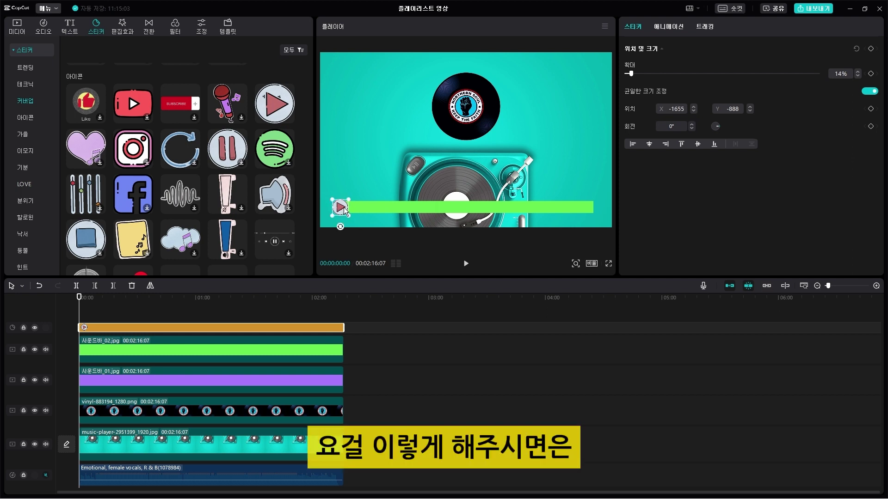
left_click(363, 222)
left_click(341, 207)
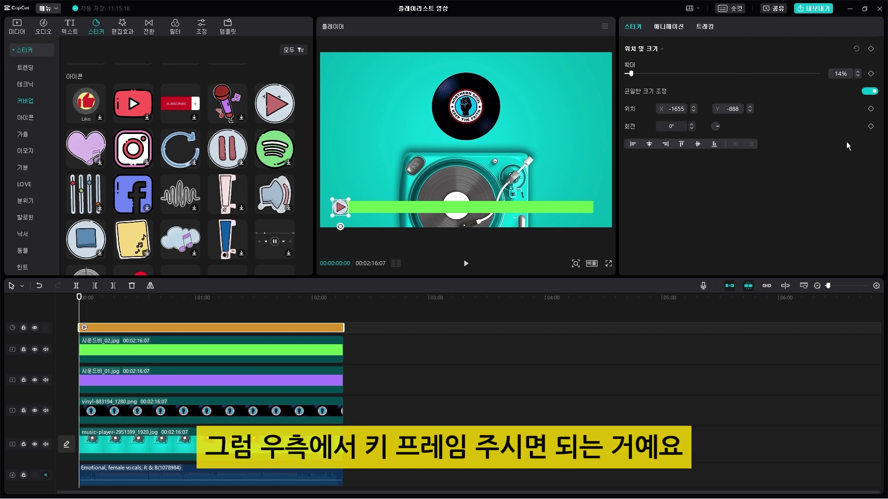
Step: Keyframe the play sticker's position at the start and move it to X 1677, Y -885 at the project's end
left_click(871, 108)
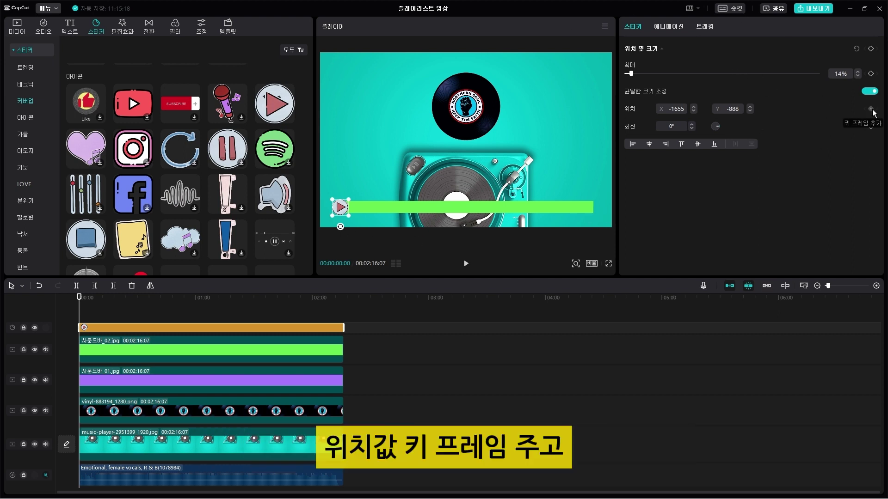
left_click_drag(81, 302, 344, 317)
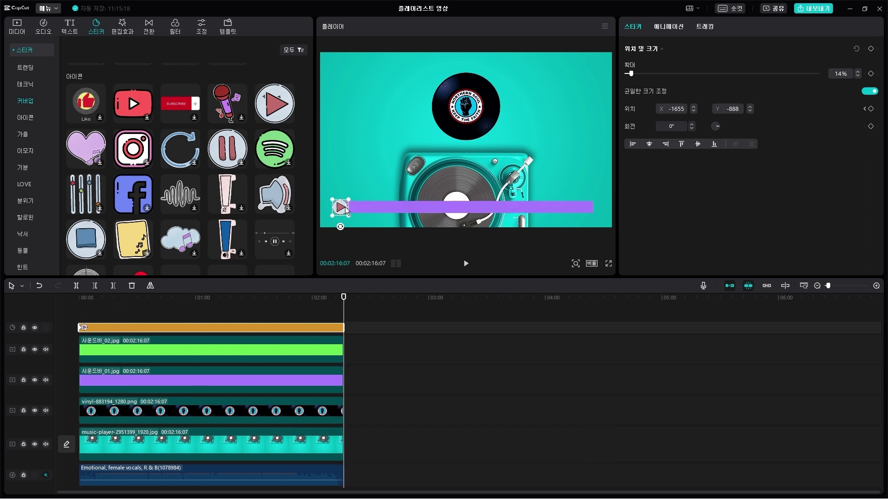
left_click_drag(343, 210, 597, 209)
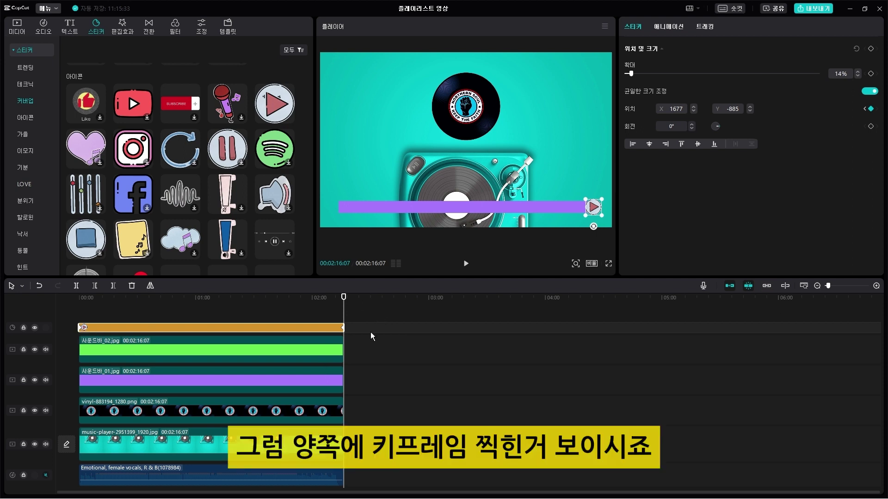
key("Home")
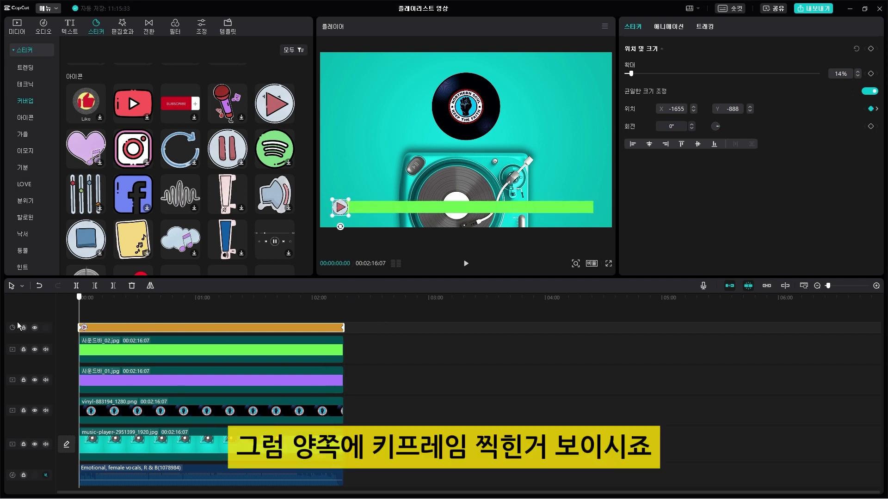
left_click(414, 236)
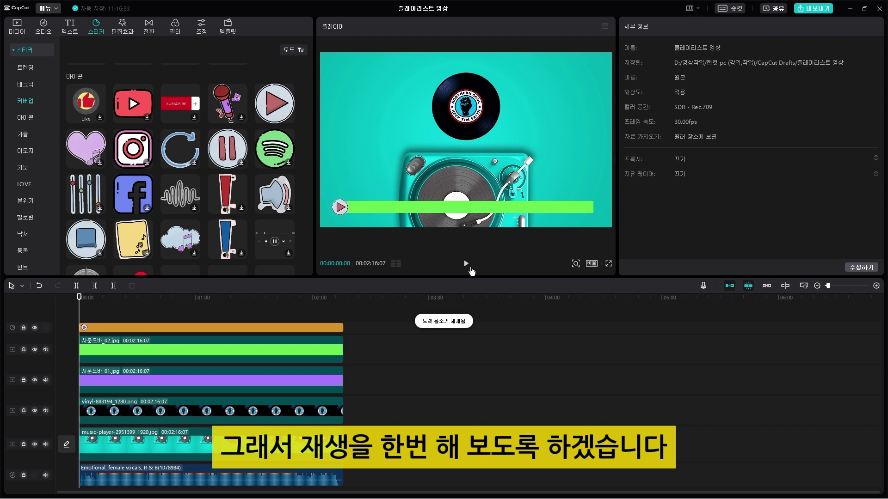
Step: Play the project to its end to check the play sticker moving with the progress bar
key("space")
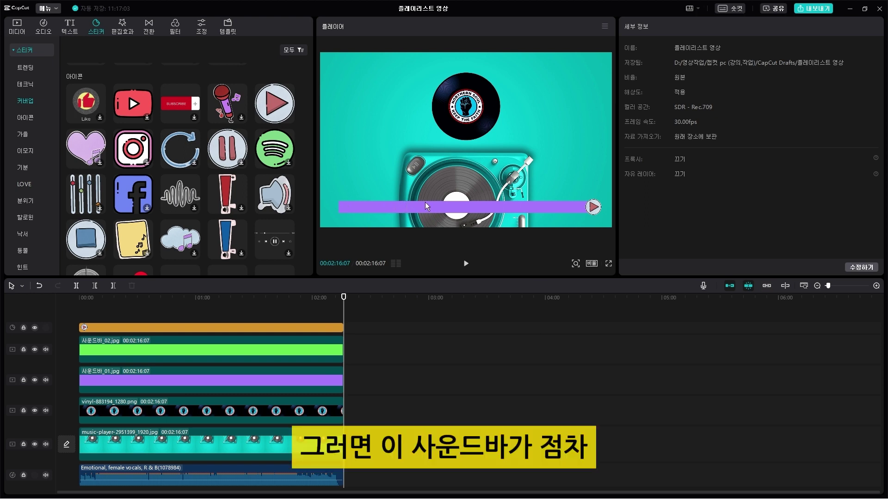
left_click(128, 329)
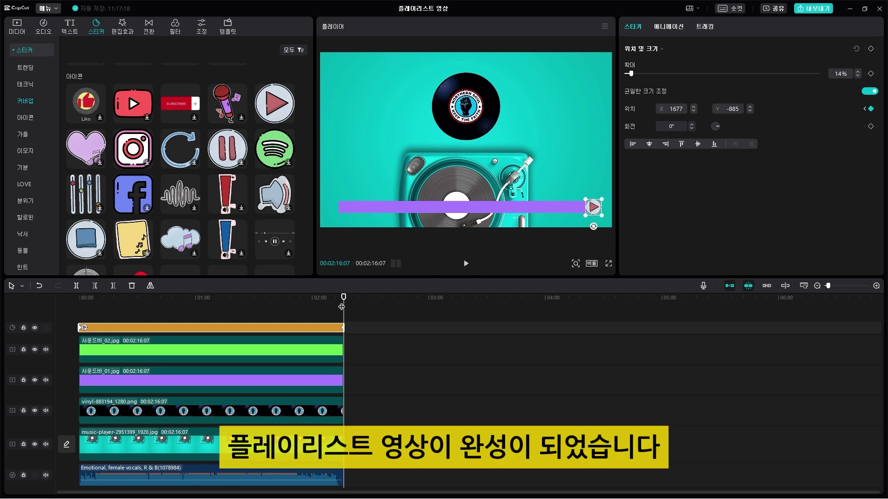
key("Home")
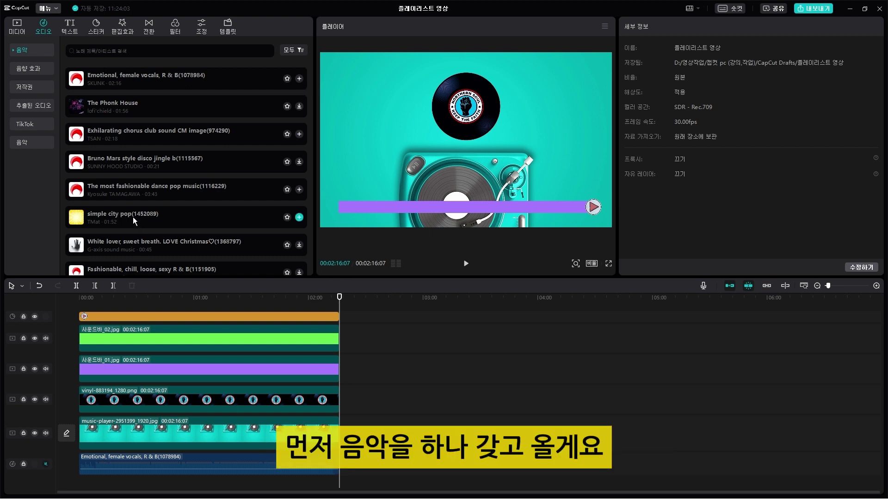
Step: Add the song simple city pop(1452089) directly after the first song and extend the turntable background to its end at 00:04:08:20
left_click_drag(132, 217, 341, 462)
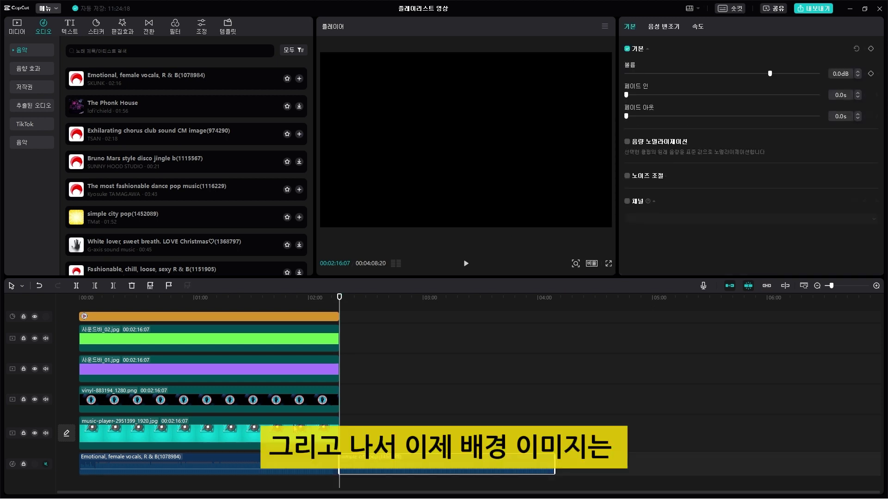
left_click(319, 431)
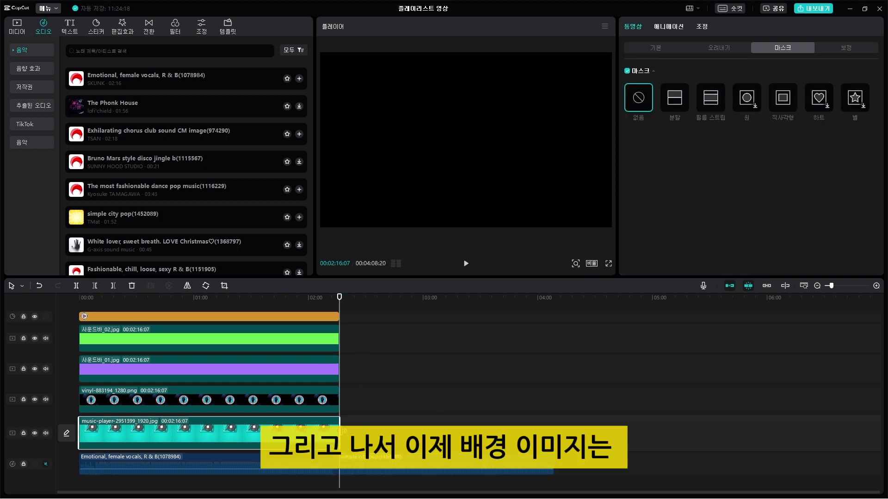
left_click_drag(339, 434, 554, 433)
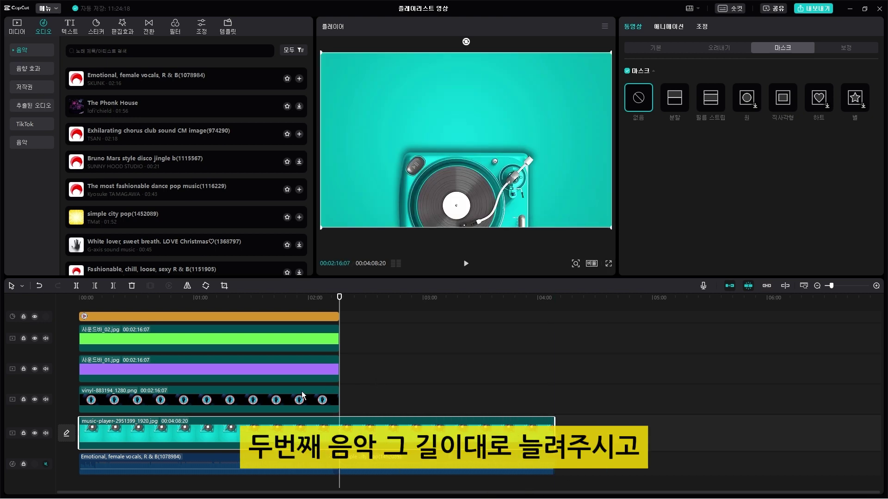
Step: Place the his-masters-voice image after the vinyl clip until the second song's end, then shrink it and move it above the turntable
left_click(267, 396)
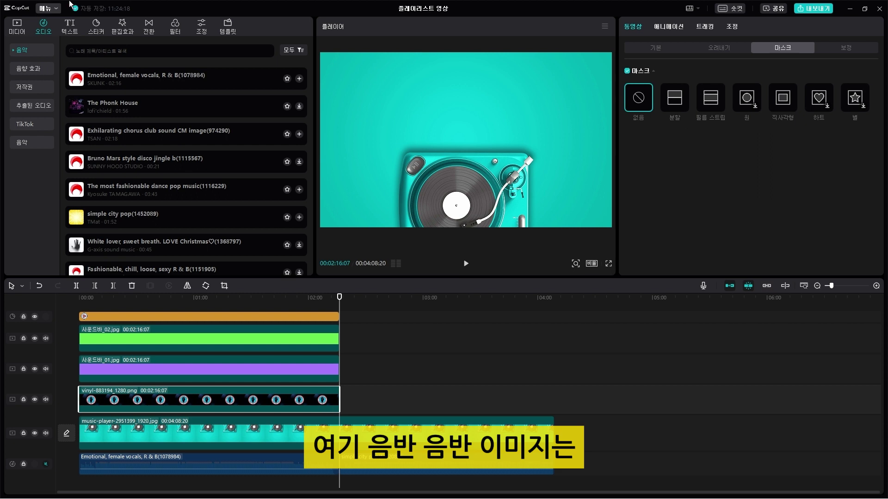
left_click(26, 31)
left_click_drag(156, 143, 554, 408)
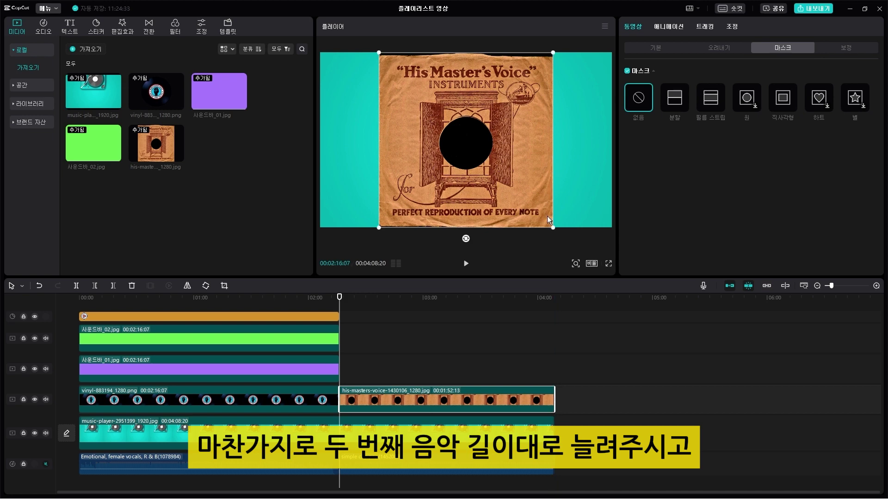
left_click_drag(553, 227, 508, 183)
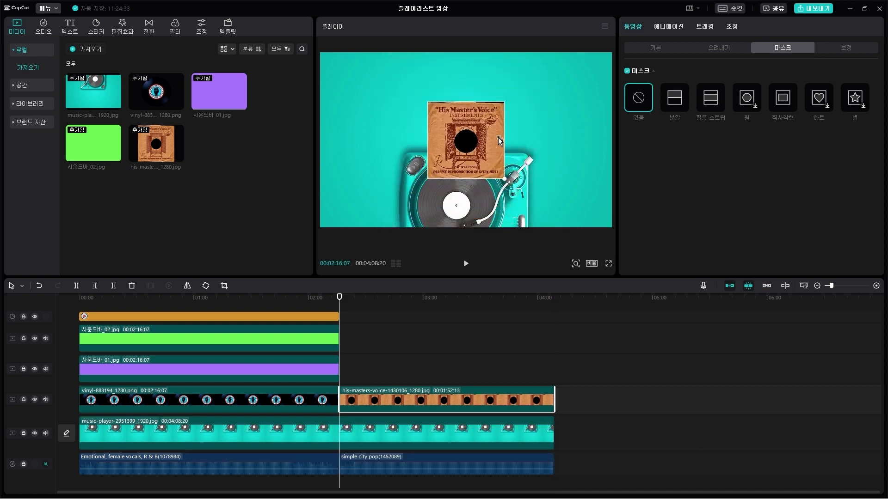
left_click_drag(498, 137, 473, 103)
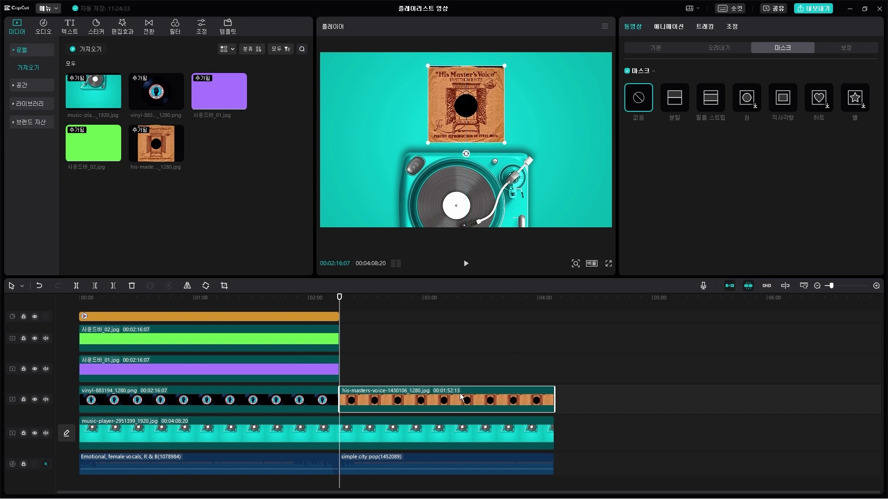
Step: Extend the purple 사운드바_01 clip to the second song's end at 00:04:08:20
left_click(252, 357)
left_click_drag(339, 364, 550, 362)
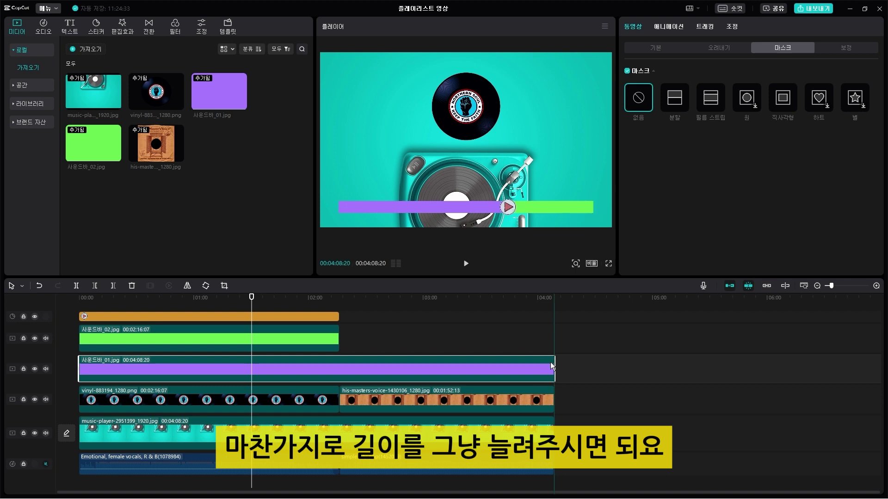
Step: Copy the green 사운드바_02 clip and paste it at 00:02:16:07, right after the original
left_click(289, 340)
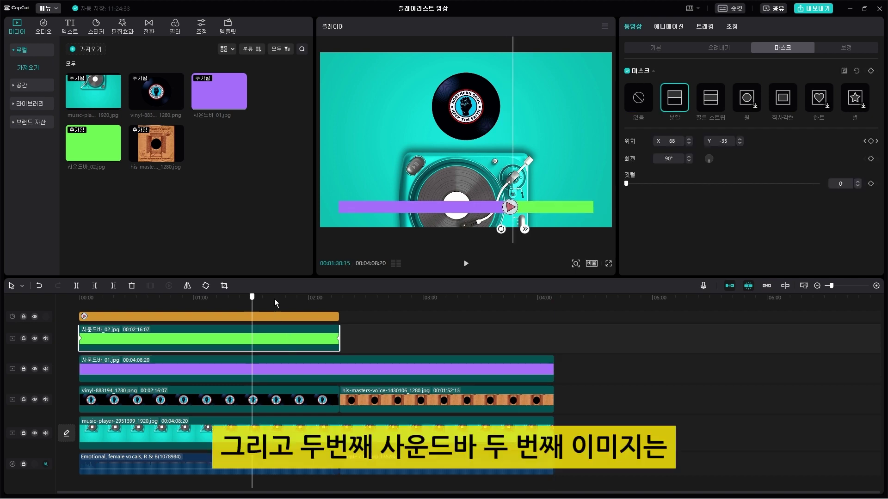
left_click(340, 310)
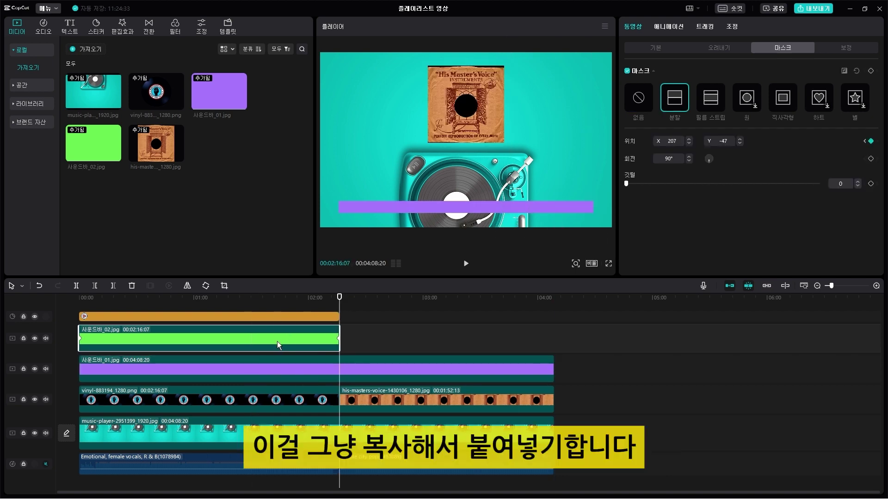
key("ctrl+c")
key("ctrl+v")
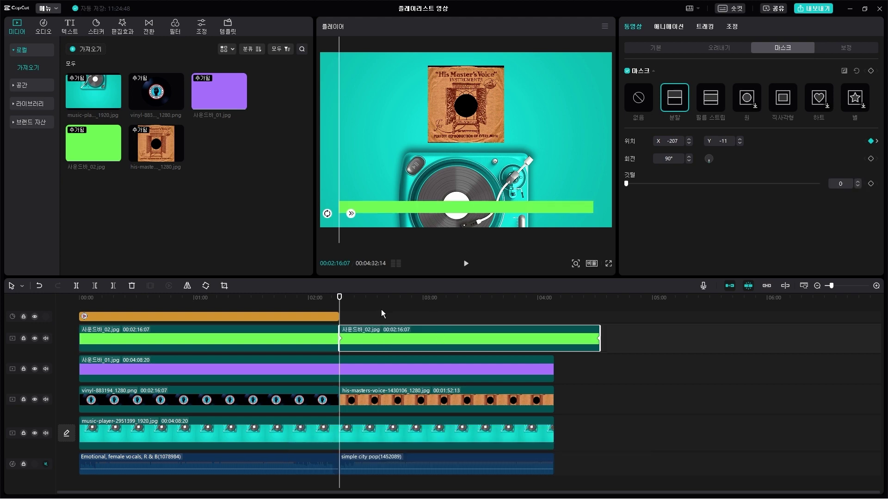
Step: Trim the green bar's copy to 00:01:52:13 to match the second song and check its mask animation at several points
left_click_drag(343, 302, 536, 327)
left_click_drag(600, 334, 553, 344)
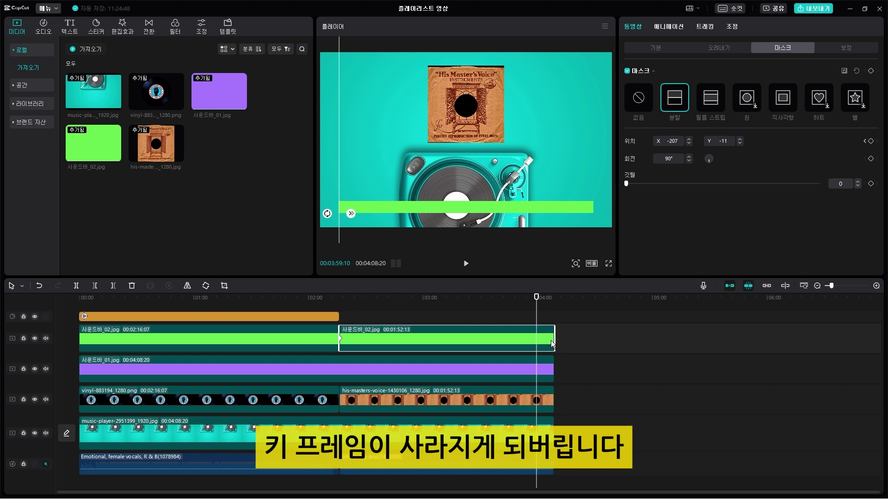
left_click(408, 327)
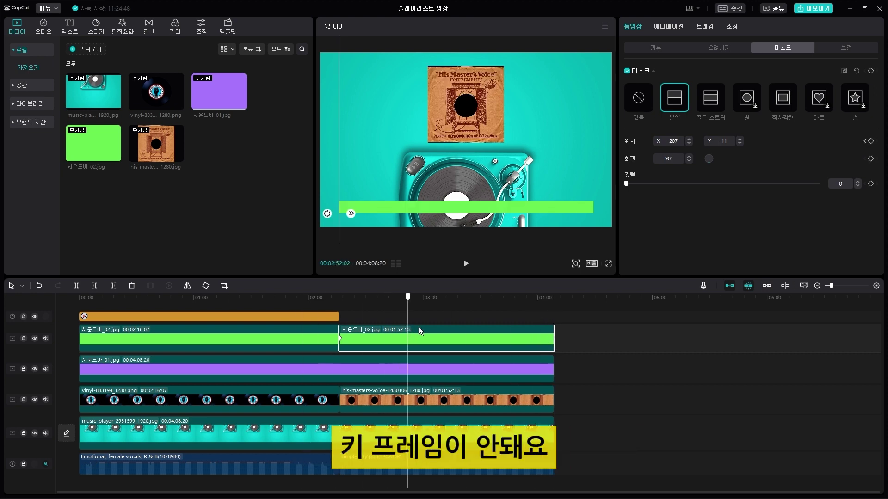
left_click(459, 329)
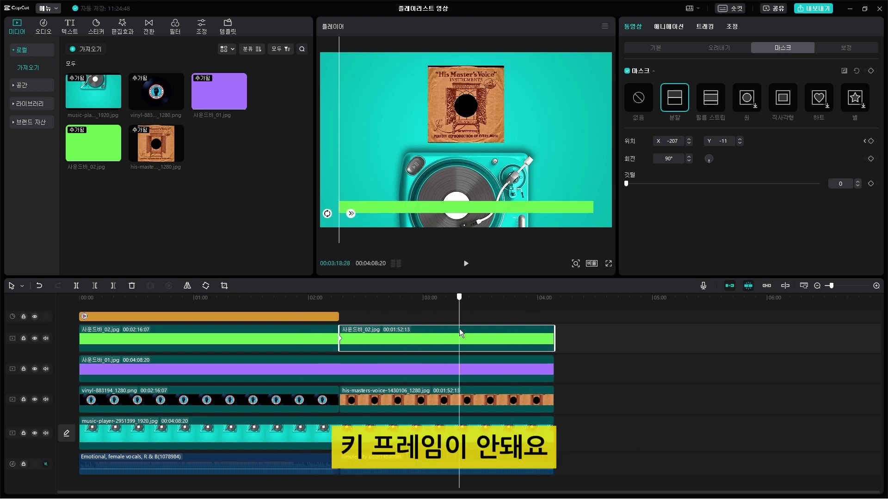
Step: Replace the second song with The most fashionable dance pop music(1116229), aligned directly to the first song's end
left_click(214, 468)
left_click(507, 467)
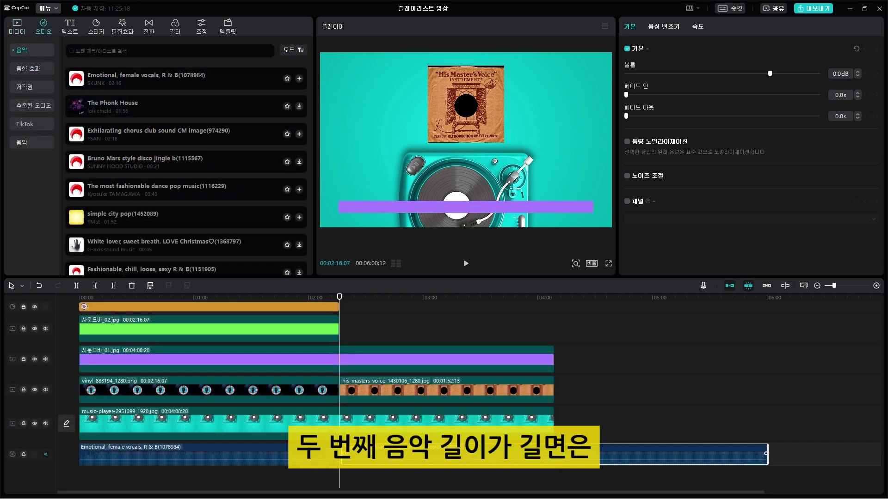
left_click(283, 326)
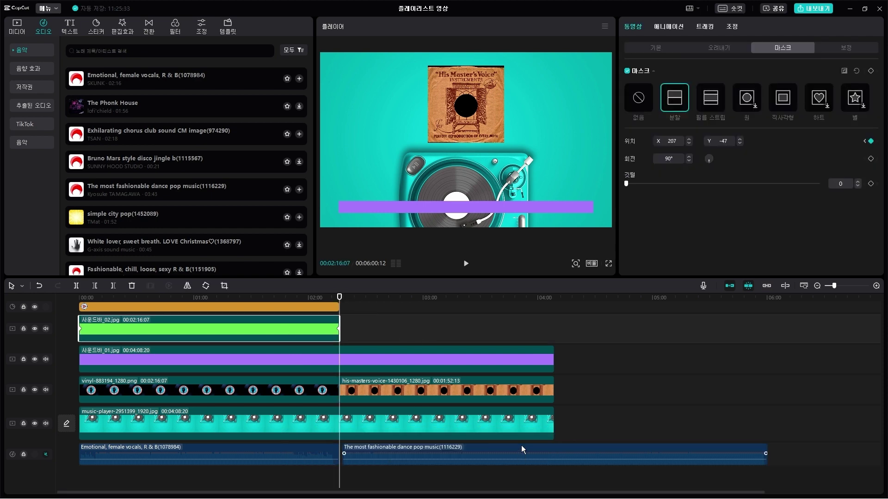
left_click_drag(519, 448, 515, 447)
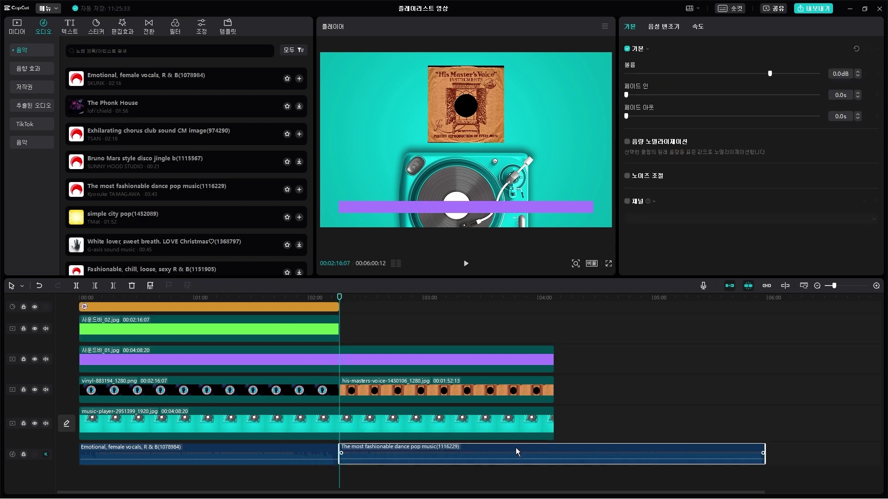
Step: Duplicate the green 사운드바_02 clip at 00:02:16:07 for the longer second song
left_click(307, 321)
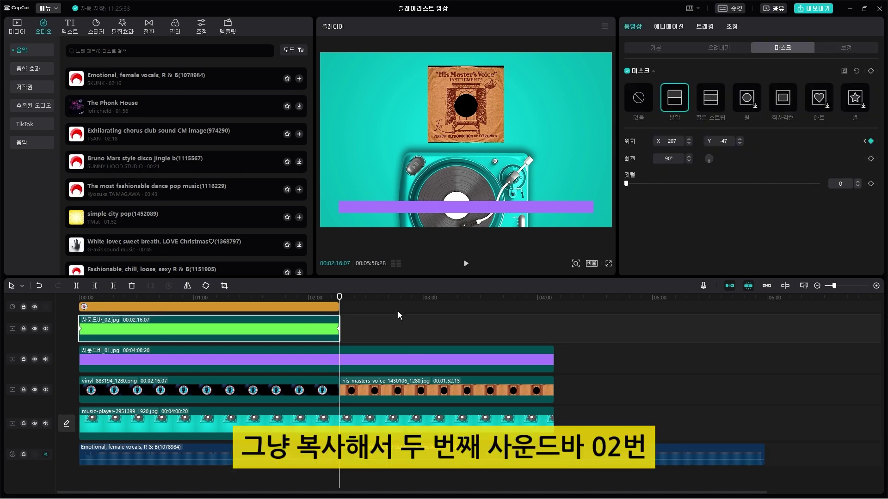
key("ctrl+c")
key("ctrl+v")
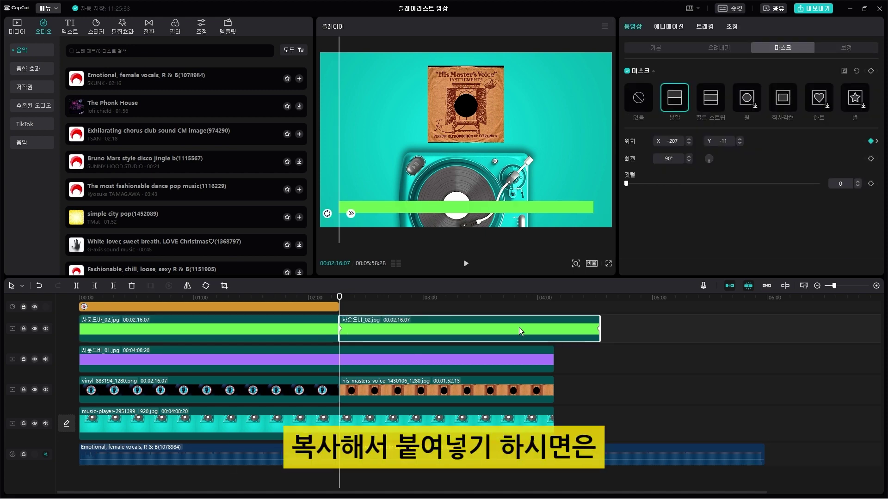
Step: Extend the background, album cover, purple bar and green bar copy to a common end at 00:05:57:10
left_click(626, 452)
left_click(527, 423)
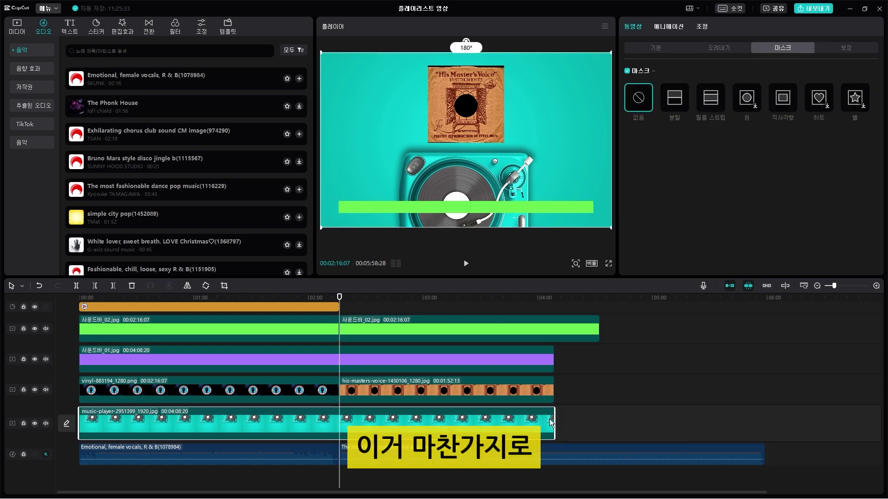
left_click_drag(553, 419, 762, 418)
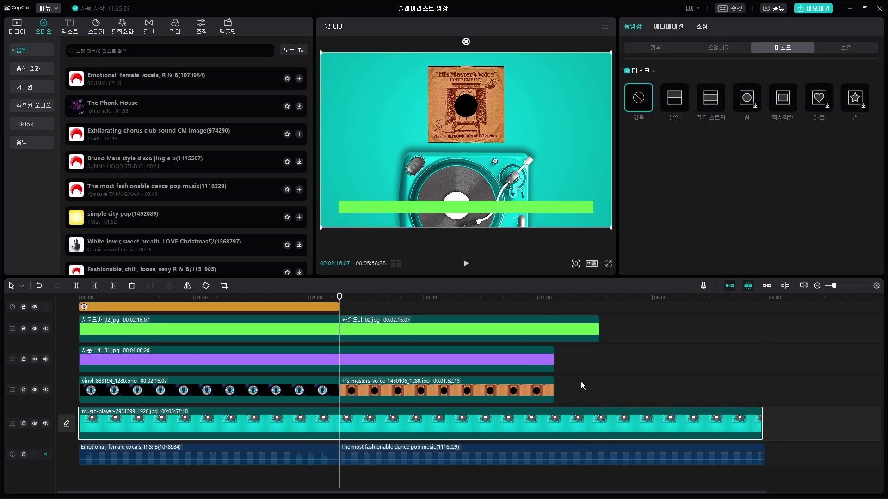
left_click_drag(548, 390, 762, 390)
left_click(555, 358)
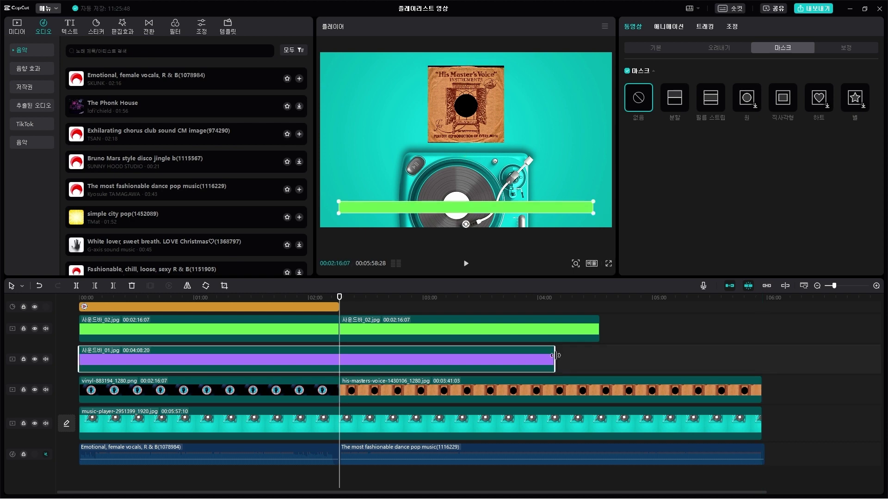
left_click_drag(555, 355, 764, 355)
left_click(591, 334)
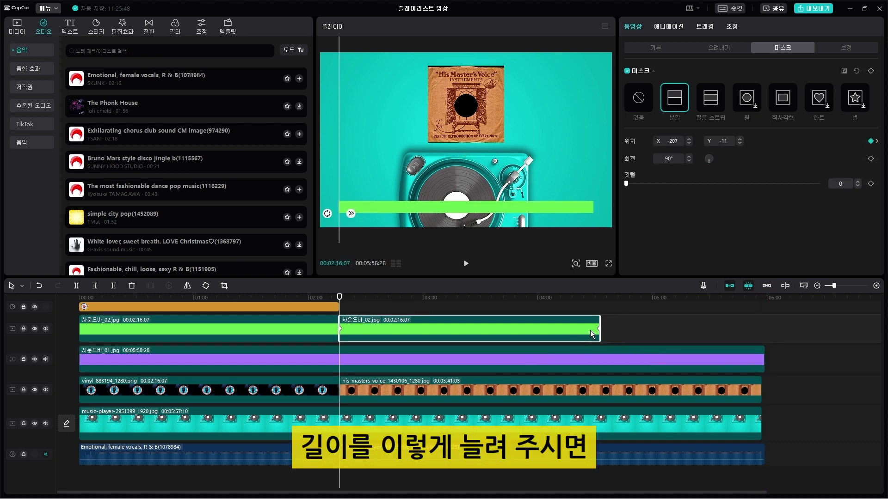
left_click_drag(598, 329, 761, 325)
left_click_drag(764, 360, 761, 365)
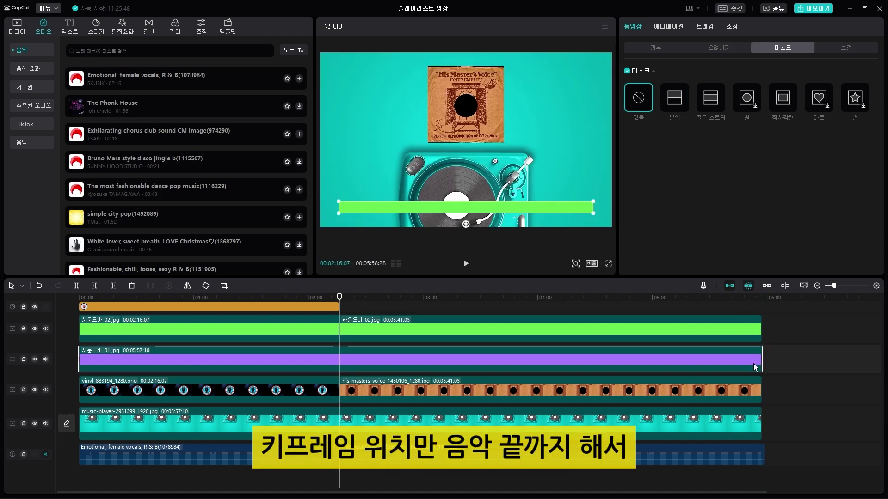
Step: Move the green copy's last mask keyframe from 00:04:32:14 to the clip's end and scrub back to check the animation
left_click(599, 328)
left_click(600, 329)
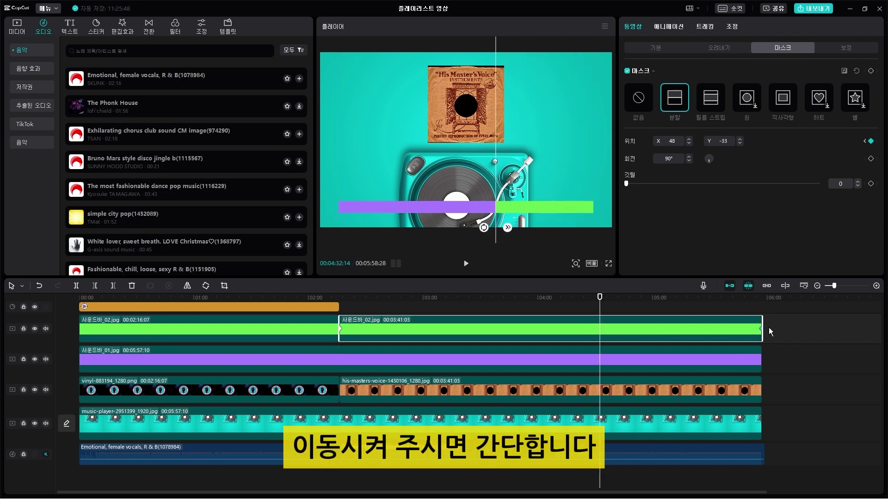
scroll(345, 312, "up", 1)
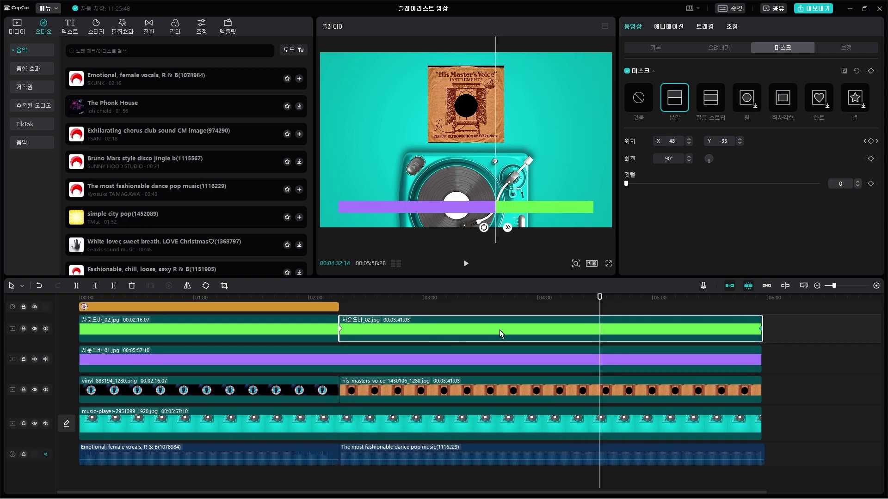
left_click_drag(600, 304, 471, 311)
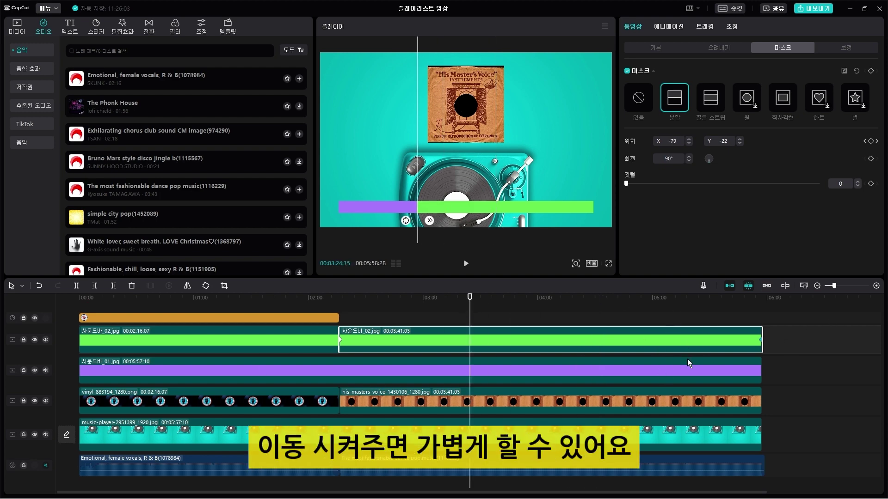
Step: Restore the shorter second song without the green copy, and trim the purple bar, album cover and background to 00:04:08:20
left_click_drag(686, 347, 347, 472)
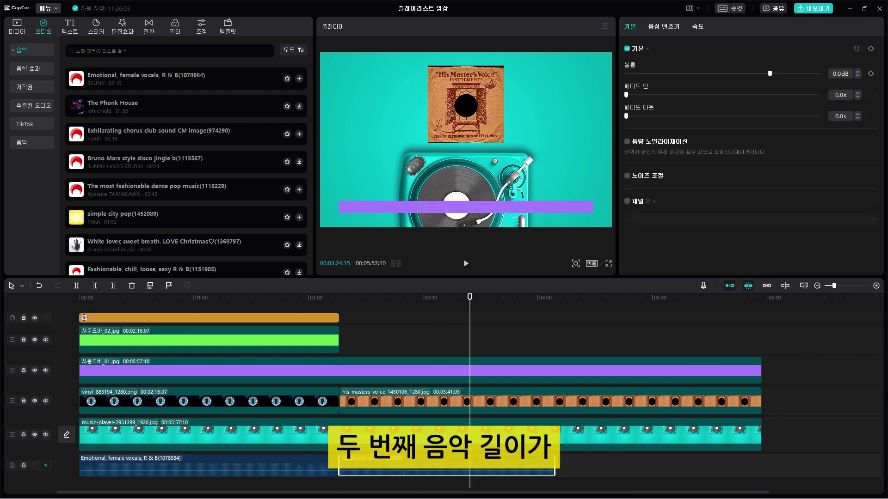
left_click_drag(822, 361, 641, 434)
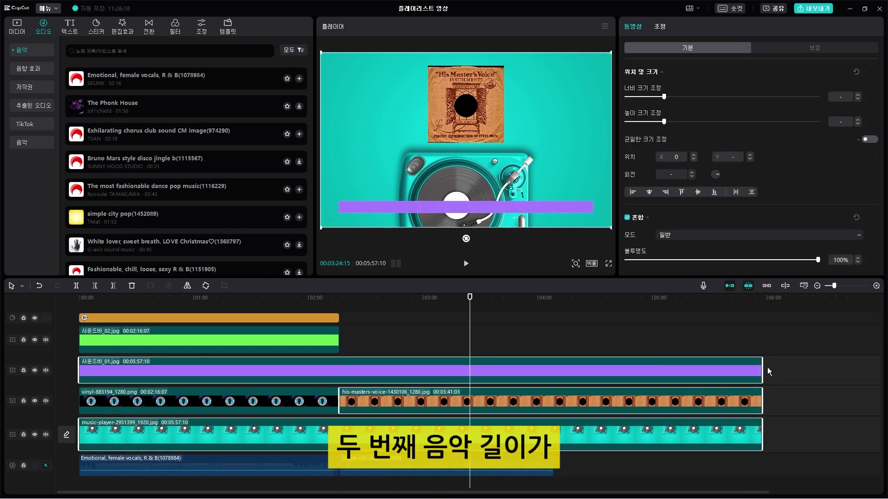
left_click_drag(763, 372, 549, 398)
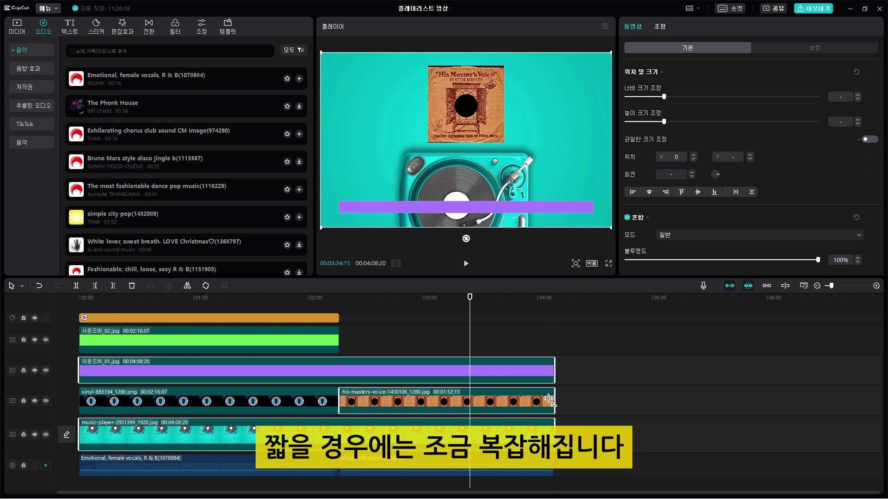
Step: Paste a copy of the green 사운드바_02 clip at 00:02:16:07, above the shorter second song
left_click(252, 342)
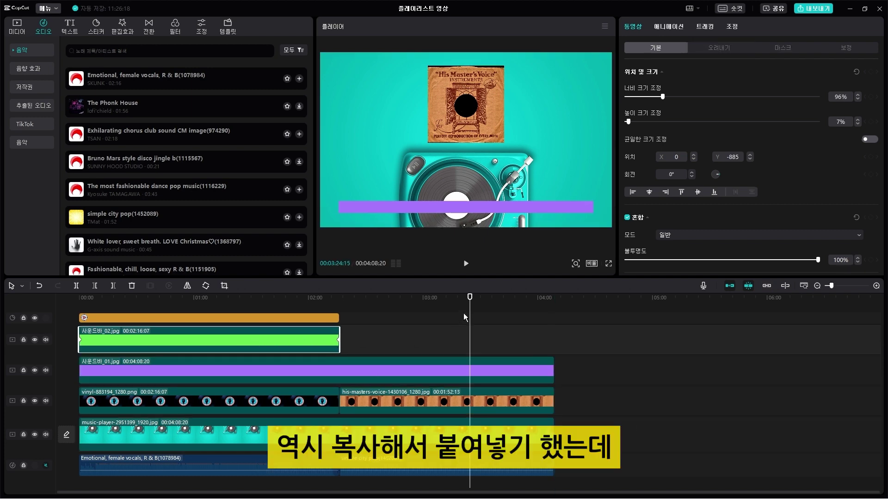
left_click(341, 326)
key("ctrl+v")
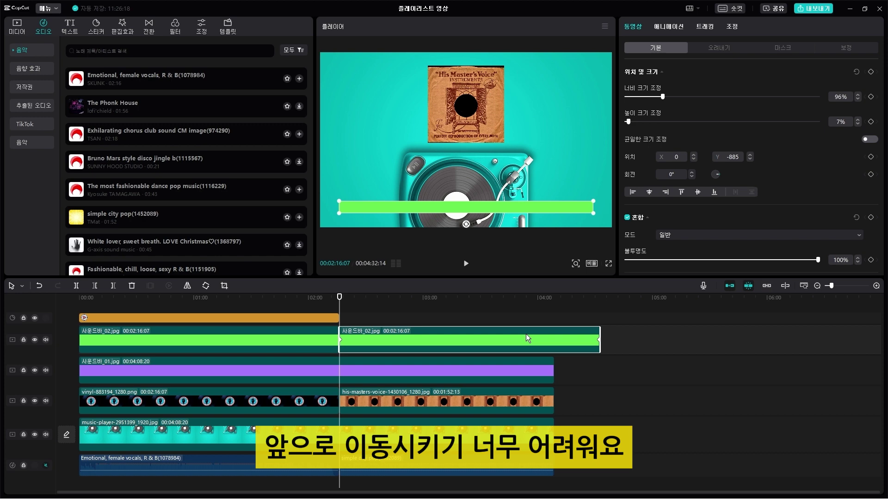
Step: Show the keyframe animation of the pasted green bar copy, check it by scrubbing to 00:03:16:01, and delete the copy
right_click(547, 341)
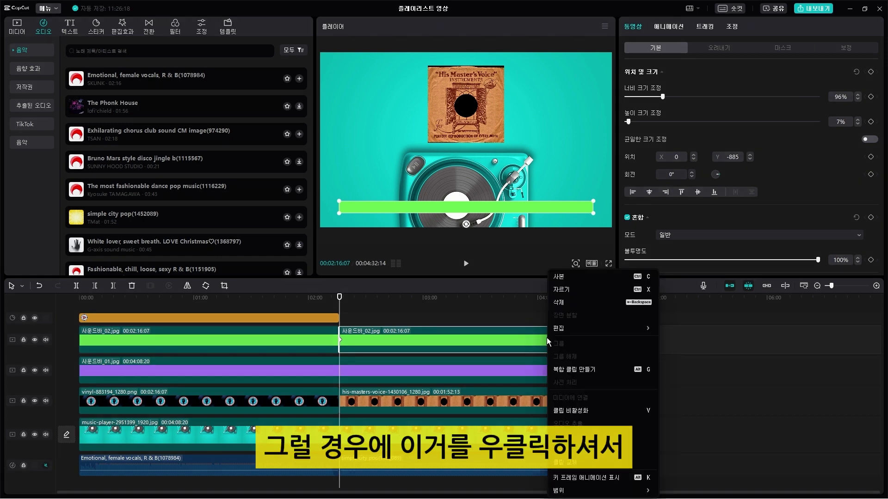
left_click(629, 478)
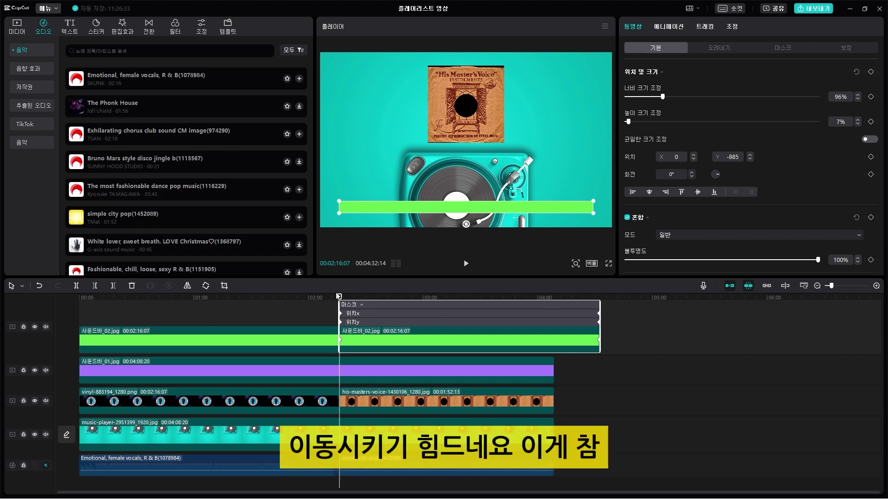
left_click_drag(337, 296, 454, 297)
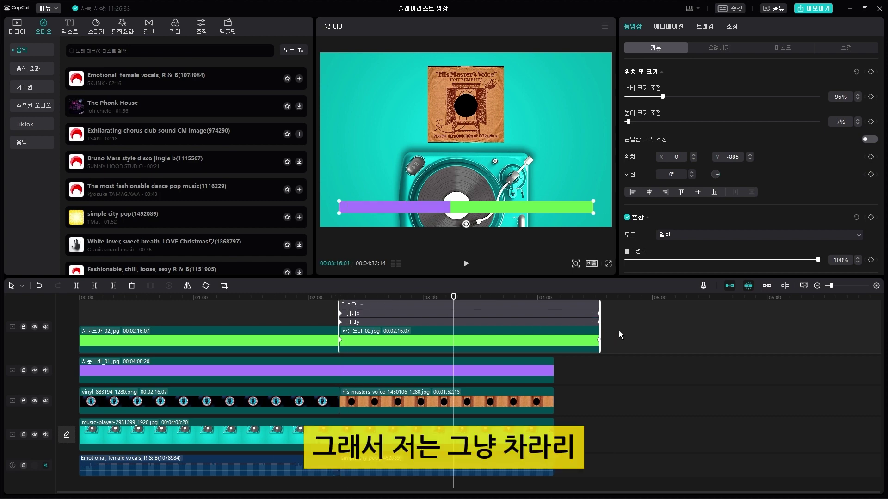
key("Delete")
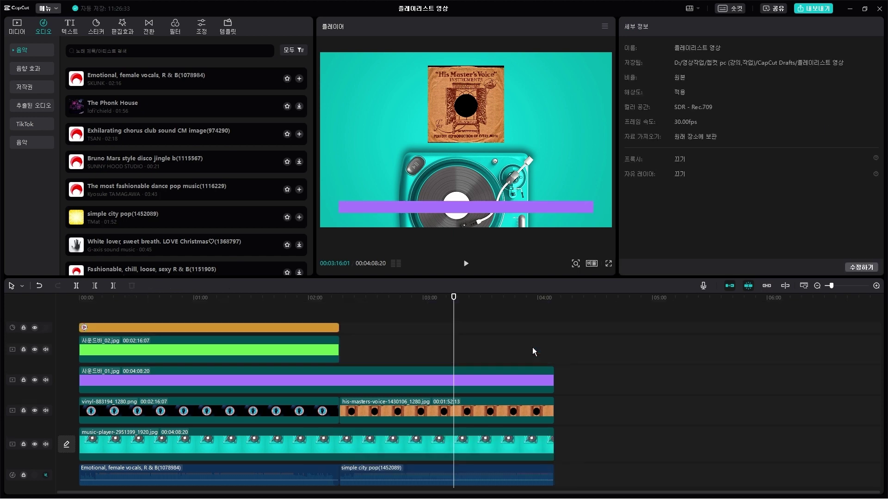
Step: Add the original 사운드바_02.jpg image at 00:02:16:07 on the green bar's track and fit it to the second song's length, 00:01:52:13
left_click(278, 361)
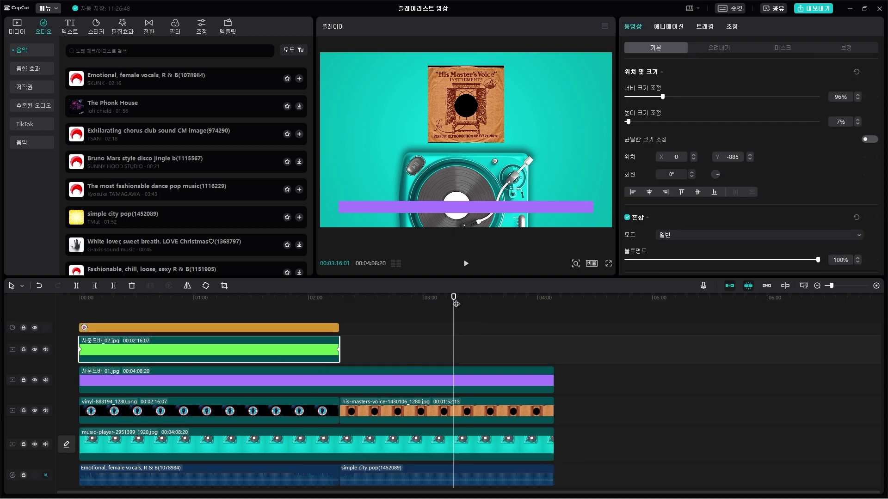
left_click_drag(456, 303, 339, 304)
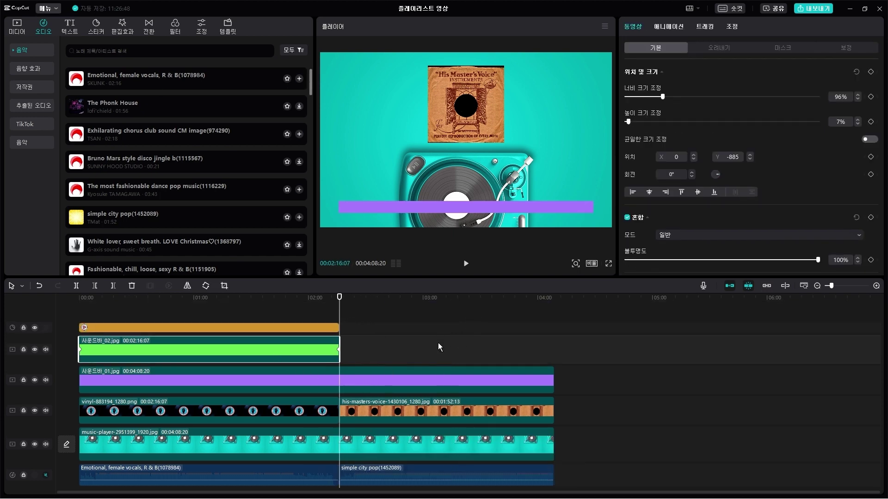
left_click(17, 25)
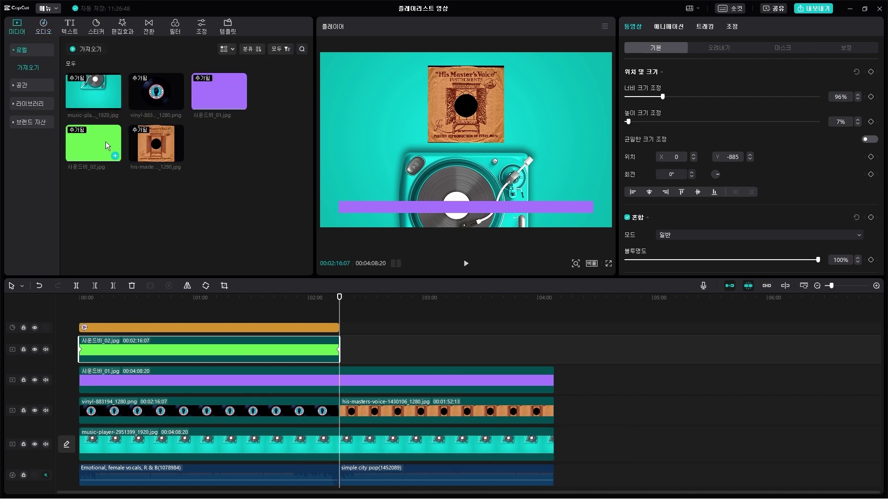
left_click_drag(113, 155, 551, 360)
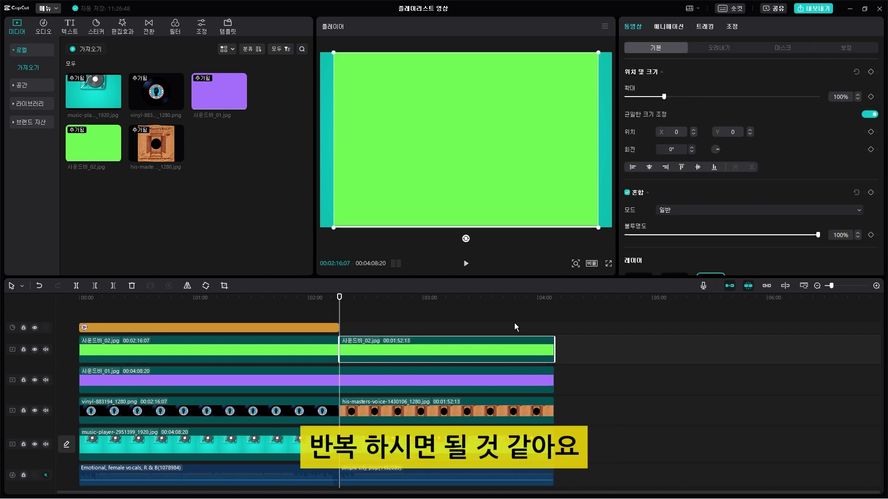
Step: Turn off uniform scaling for the new green clip and match the first bar's size with 96% width and 7% height
left_click(292, 356)
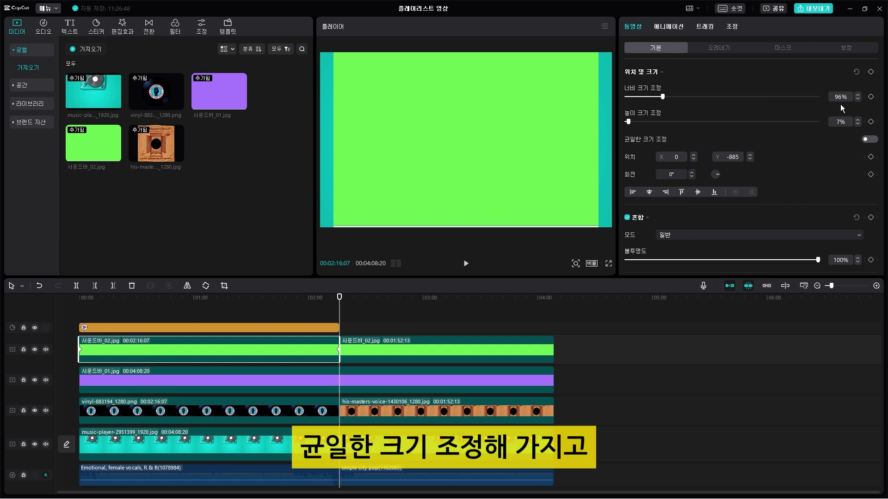
left_click_drag(831, 99, 844, 99)
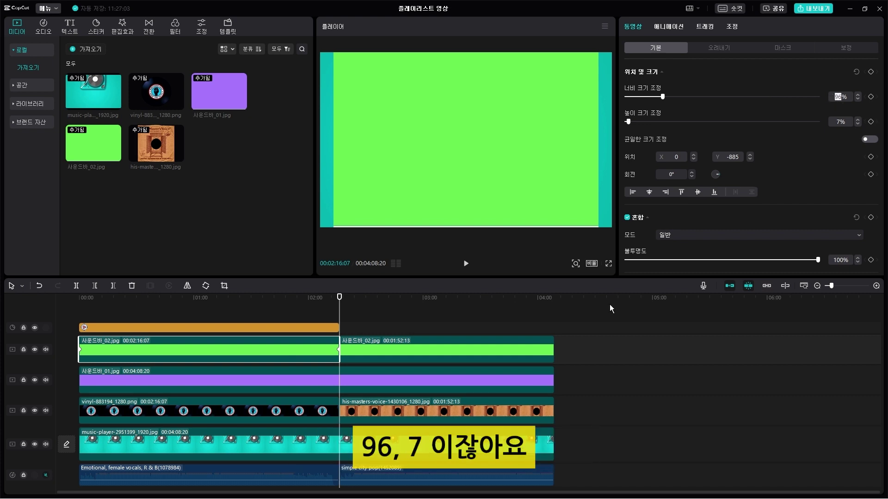
left_click(531, 351)
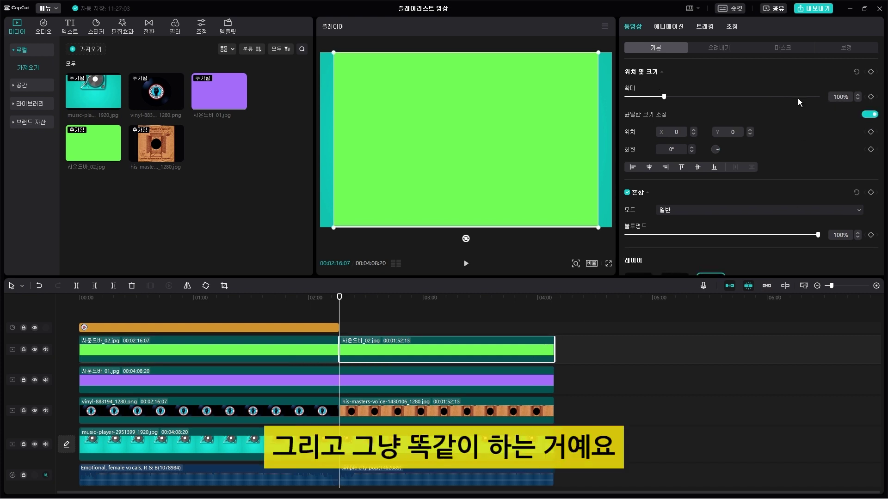
left_click(869, 114)
left_click_drag(832, 97, 858, 126)
type("7")
key("Return")
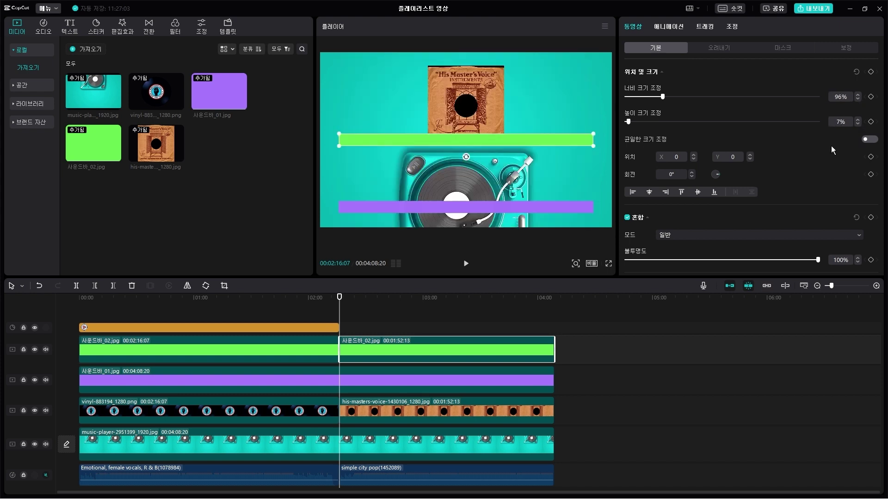
Step: Set the new green clip's Y position to -885, matching the first green bar
left_click(324, 356)
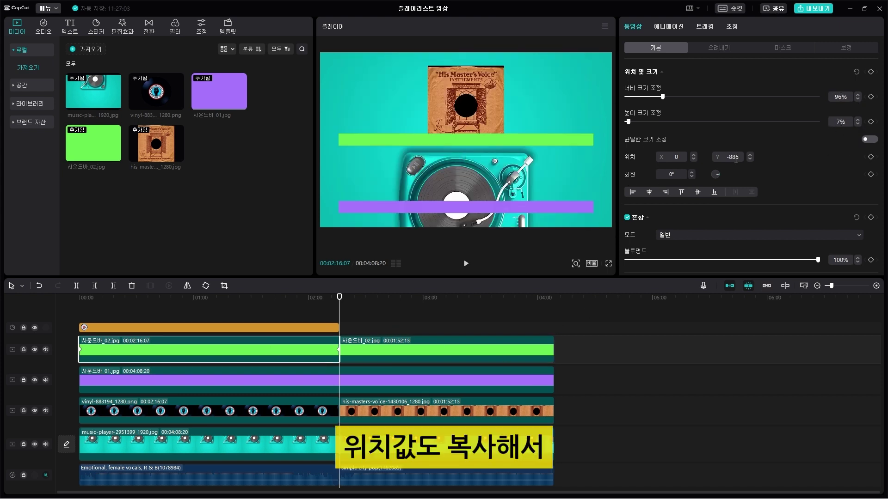
left_click(551, 344)
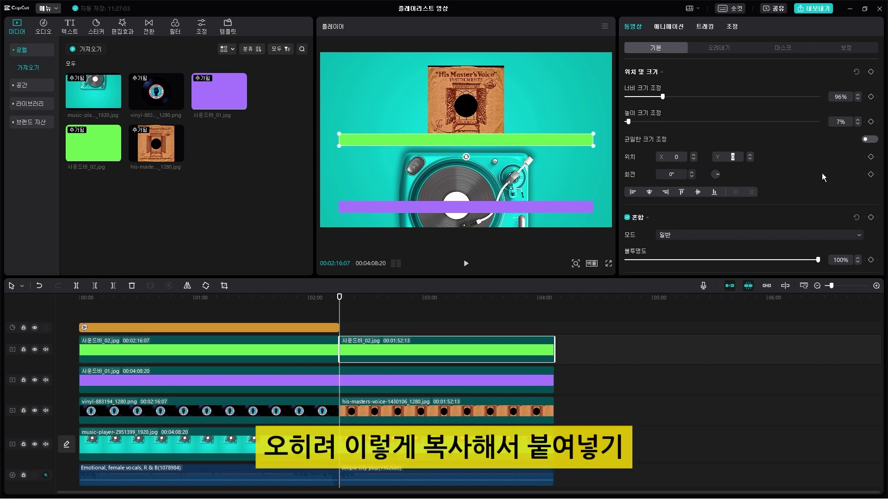
type("-885")
key("Return")
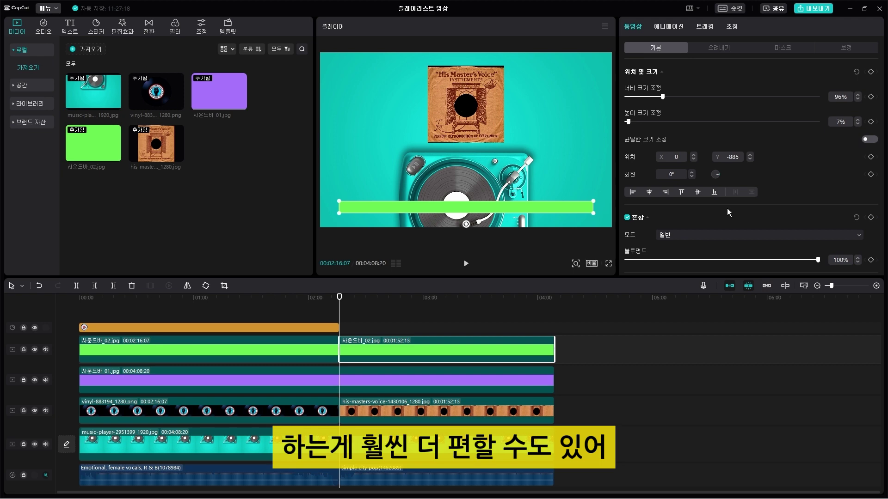
Step: Apply a Split mask to the new green clip and rotate the mask to 90°
left_click(789, 44)
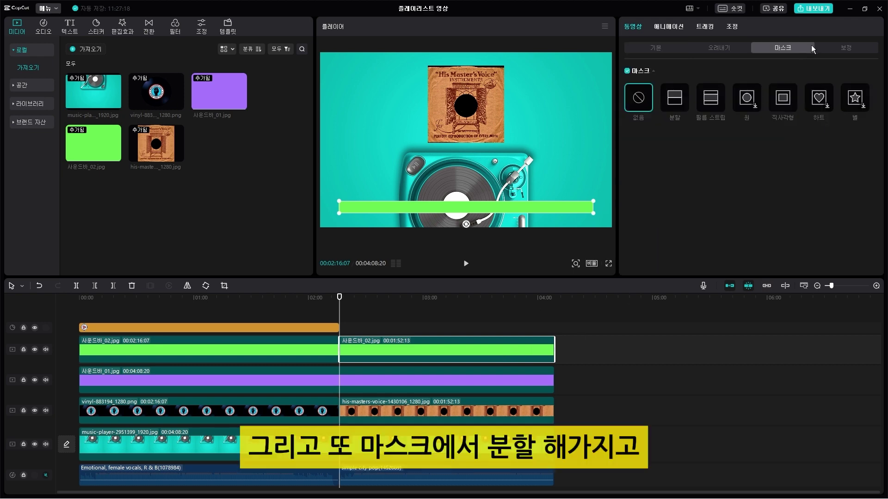
left_click(677, 107)
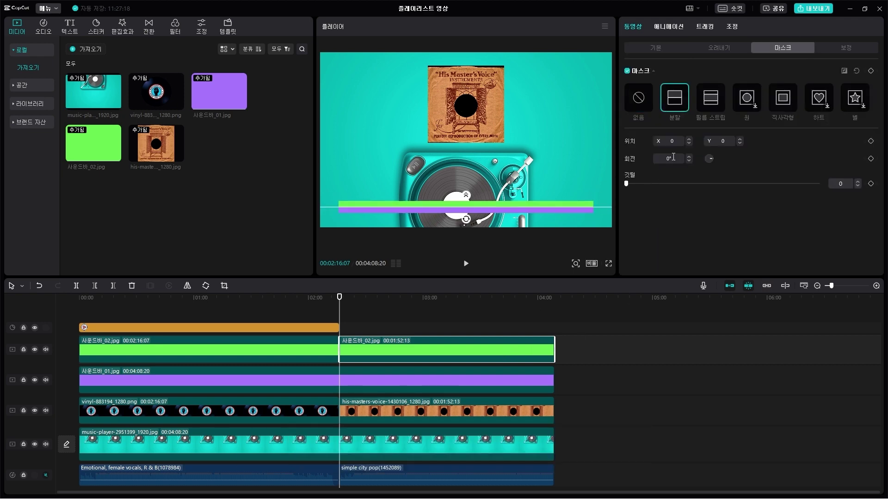
type("90")
key("Return")
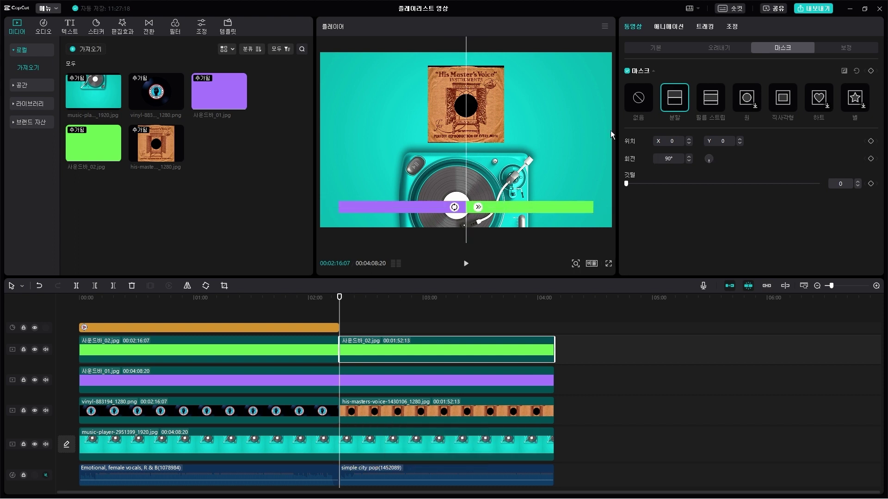
Step: Keyframe the mask position from the bar's left end at 00:02:16:07 to its right end at 00:04:08:20, and scrub back to check
left_click_drag(466, 94, 336, 121)
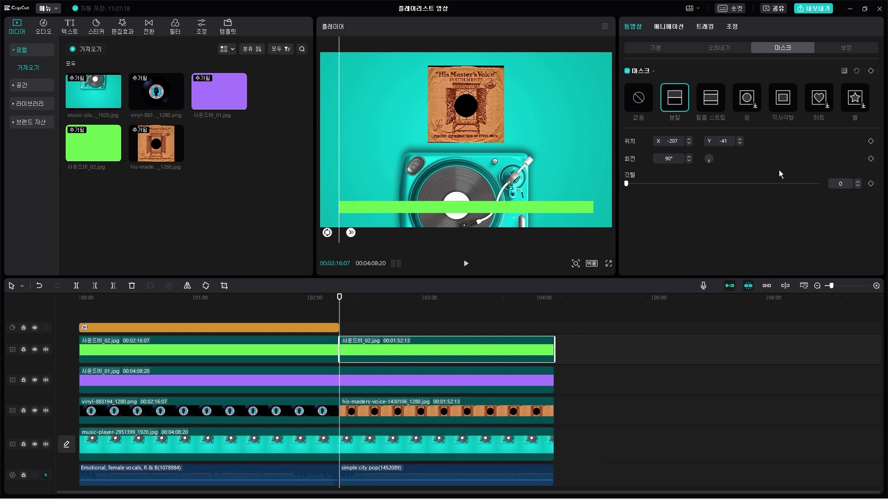
left_click(870, 141)
left_click_drag(341, 298, 553, 298)
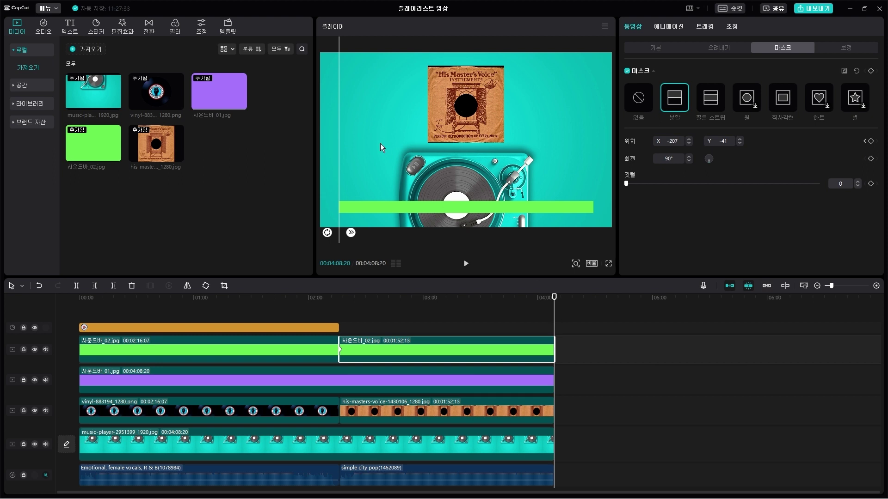
left_click_drag(337, 134, 591, 173)
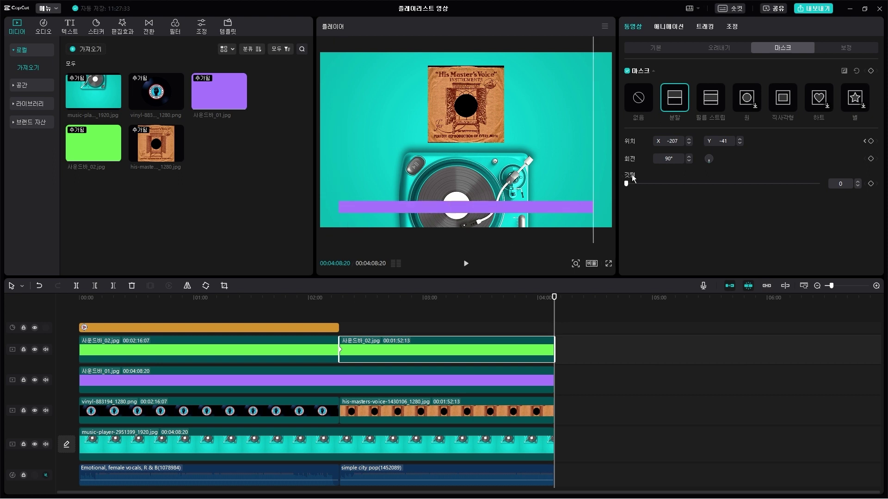
left_click_drag(553, 297, 379, 318)
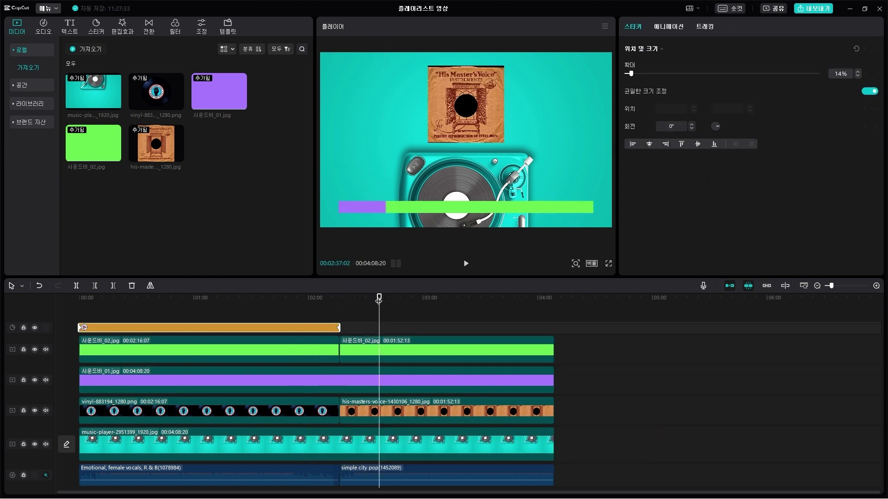
Step: Paste a copy of the play sticker clip at 00:02:16:07, directly after the original
left_click(339, 313)
key("ctrl+v")
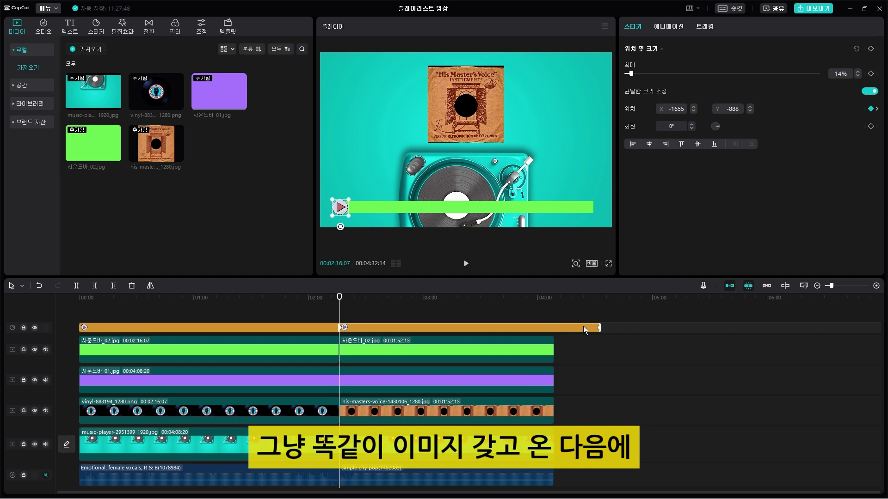
key("Delete")
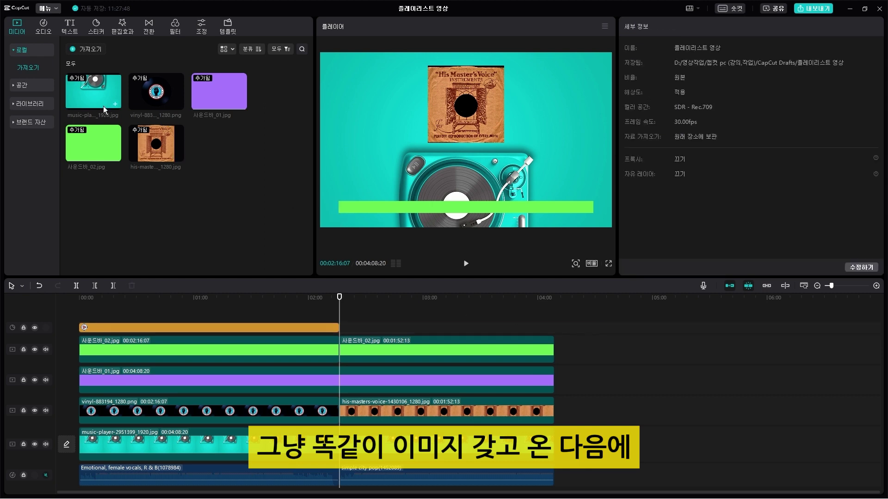
left_click(306, 328)
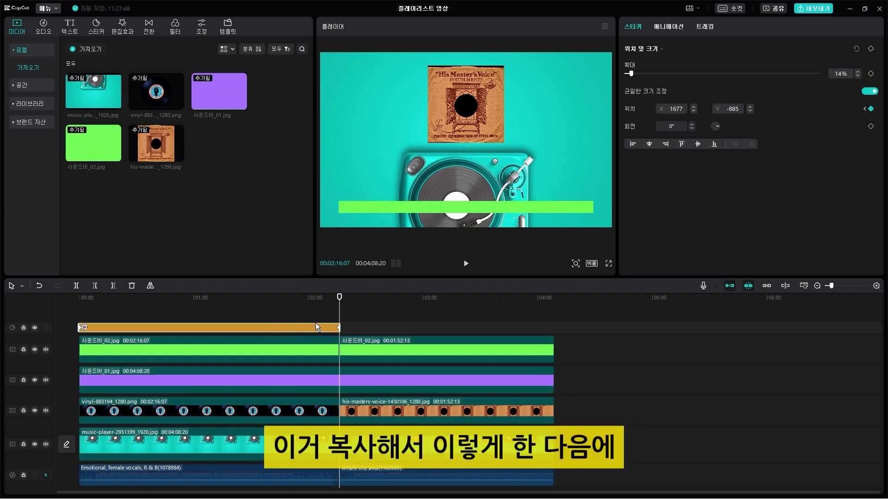
key("ctrl+v")
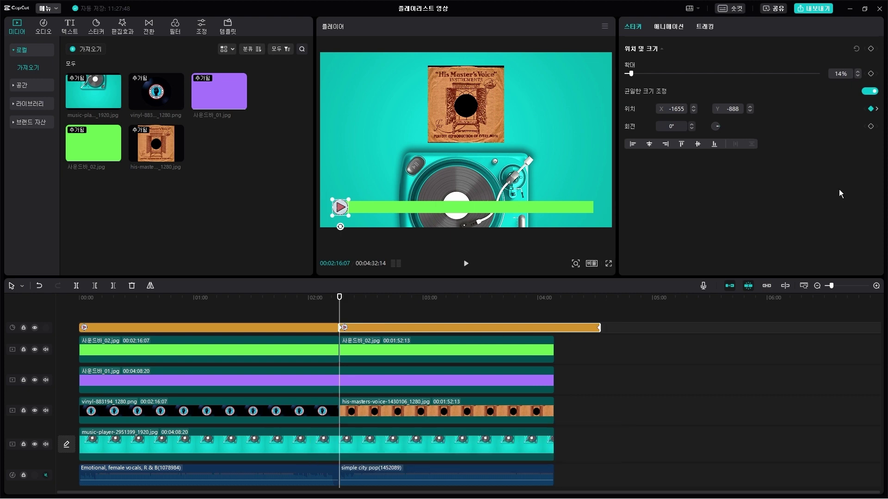
Step: Remove both position keyframes from the sticker copy and trim its end to 00:04:08:20
left_click(871, 110)
left_click(877, 109)
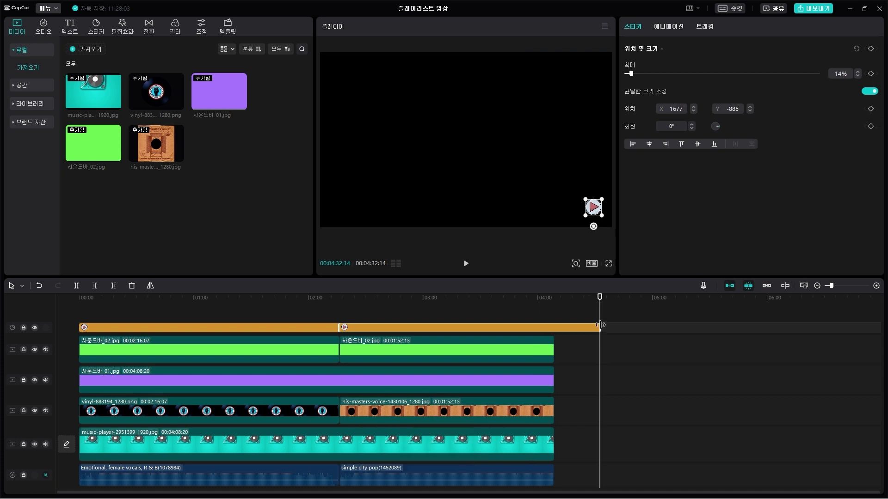
left_click_drag(558, 329, 339, 320)
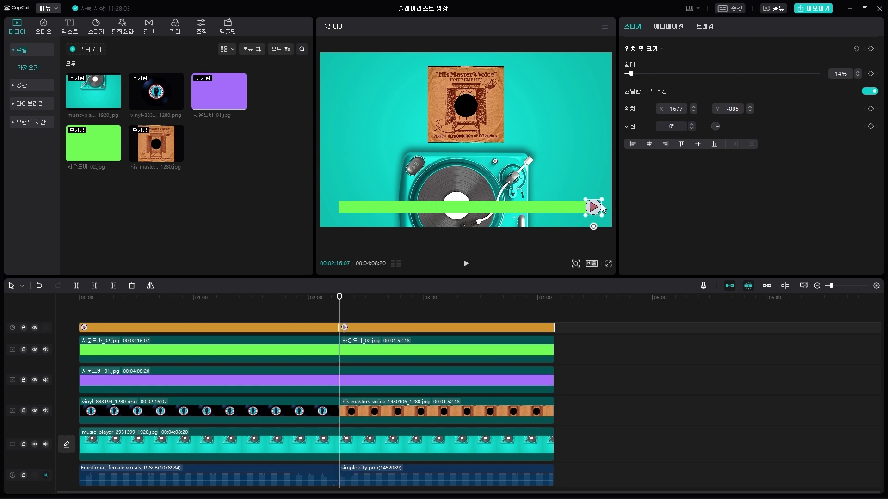
Step: Animate the sticker copy's position from the bar's left end (X -1643, Y -881) at 00:02:16:07 to its right end at 00:04:08:20
left_click_drag(593, 210, 340, 211)
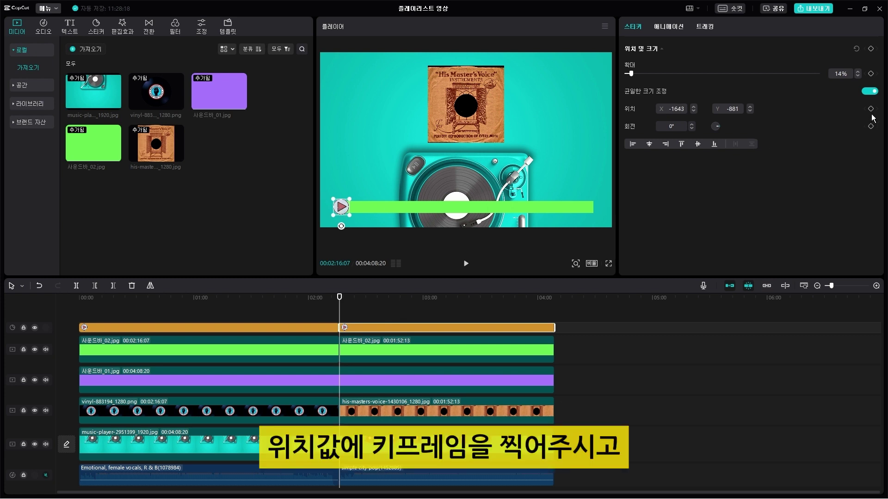
left_click_drag(337, 305, 556, 322)
left_click_drag(340, 206, 590, 207)
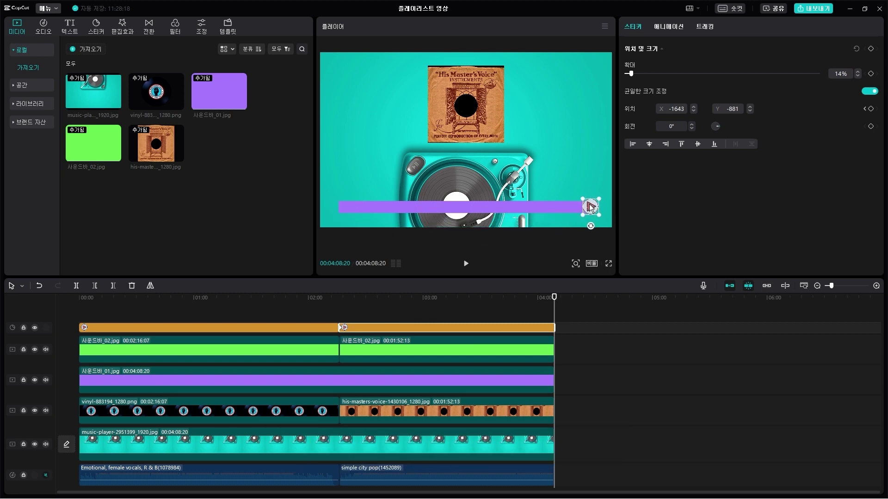
Step: Play the video from 00:02:04:12 across the change to the second song to check the bar and sticker animation
left_click_drag(554, 298, 316, 327)
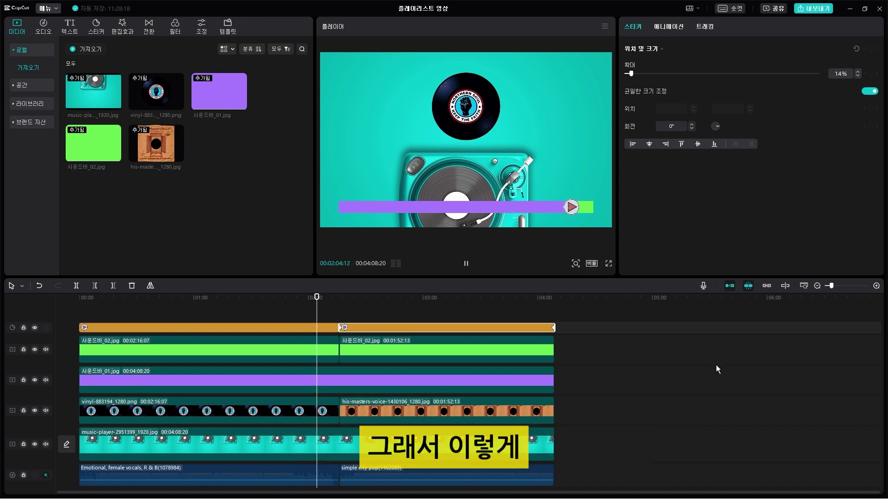
key("space")
key("space")
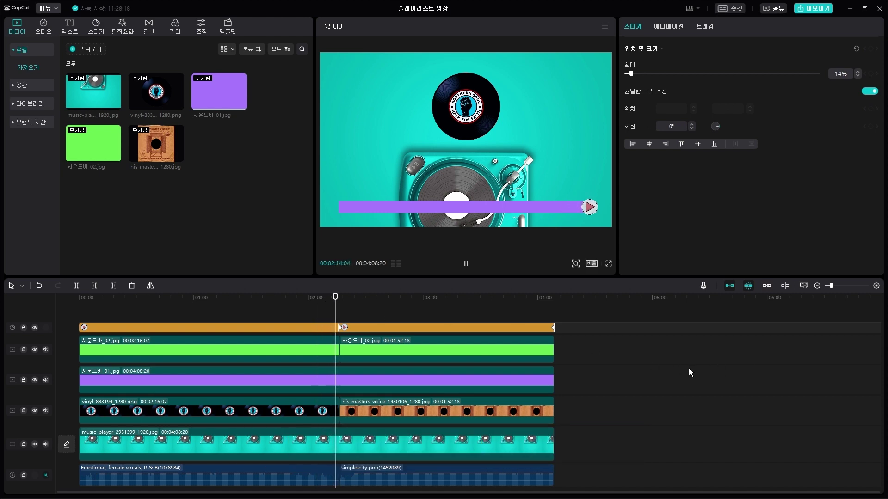
scroll(669, 365, "up", 1)
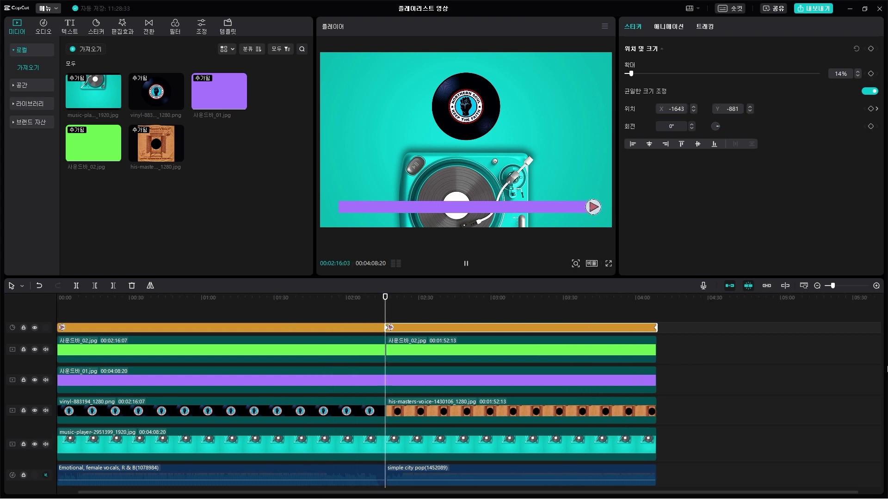
key("space")
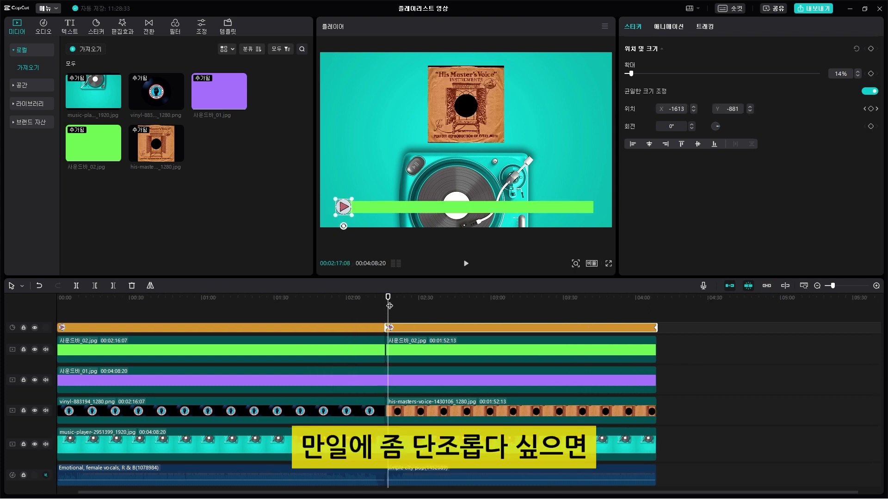
mouse_move(388, 303)
left_mouse_down()
mouse_move(362, 303)
mouse_move(371, 303)
left_mouse_up()
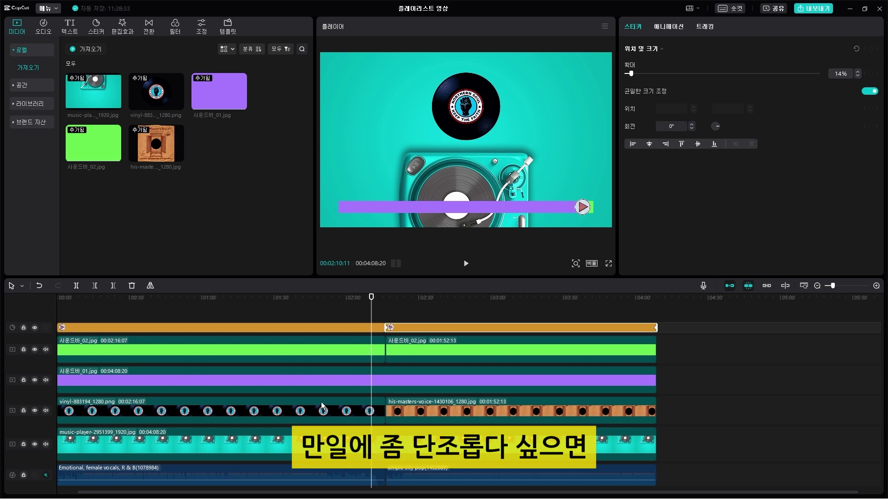
Step: Add a transition between the vinyl and his-masters-voice image clips at 00:02:16:07 and play across the cut
left_click(149, 27)
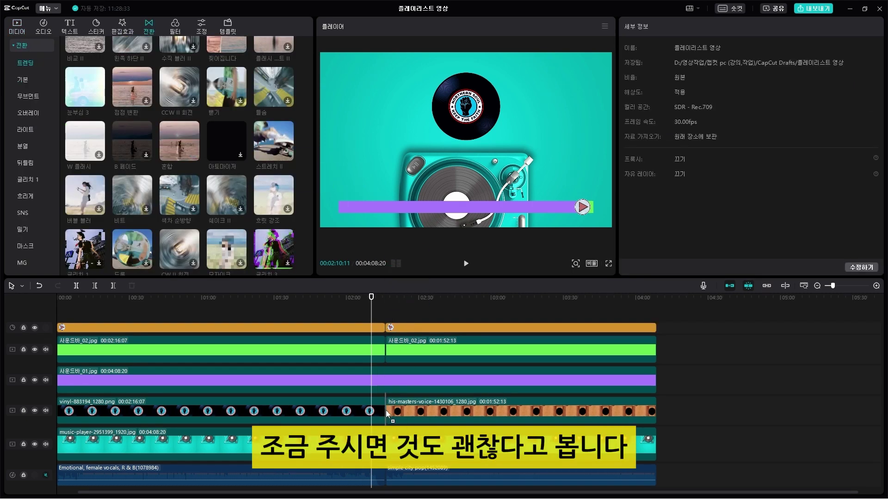
scroll(440, 354, "up", 5)
key("space")
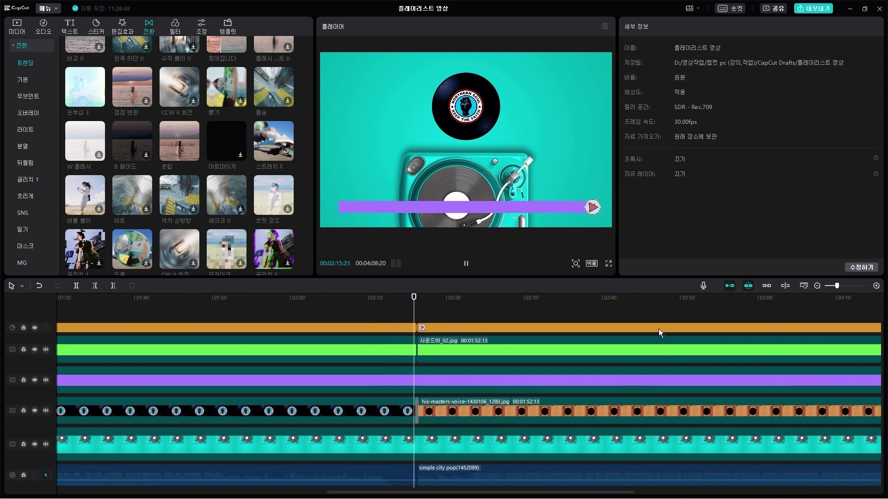
key("space")
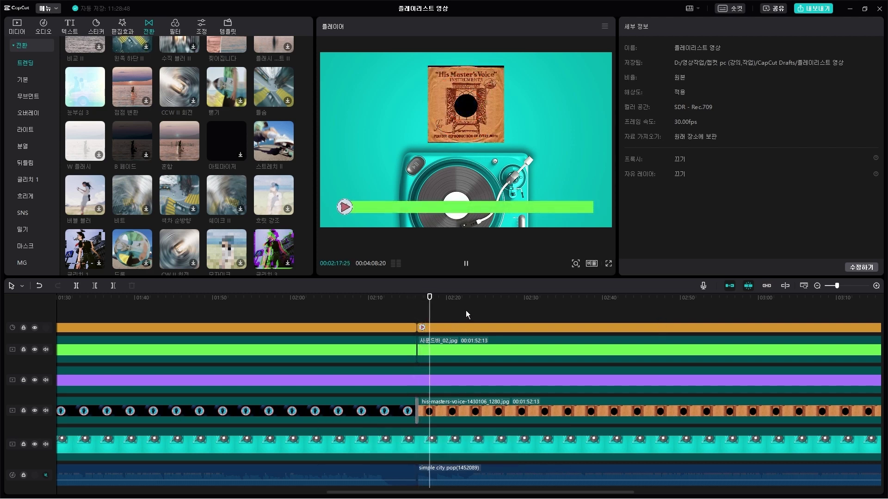
Step: Unmute the audio track and play with sound from 00:02:08:25 across the change to the second song
left_click(359, 312)
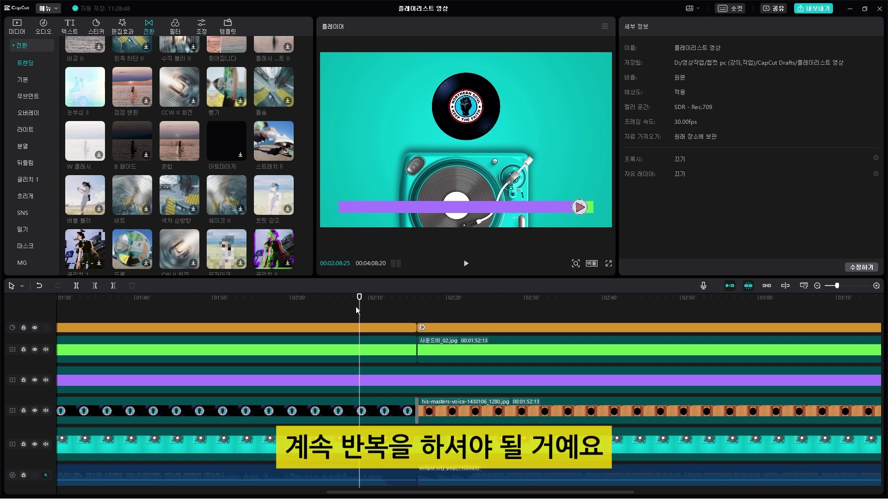
mouse_move(80, 484)
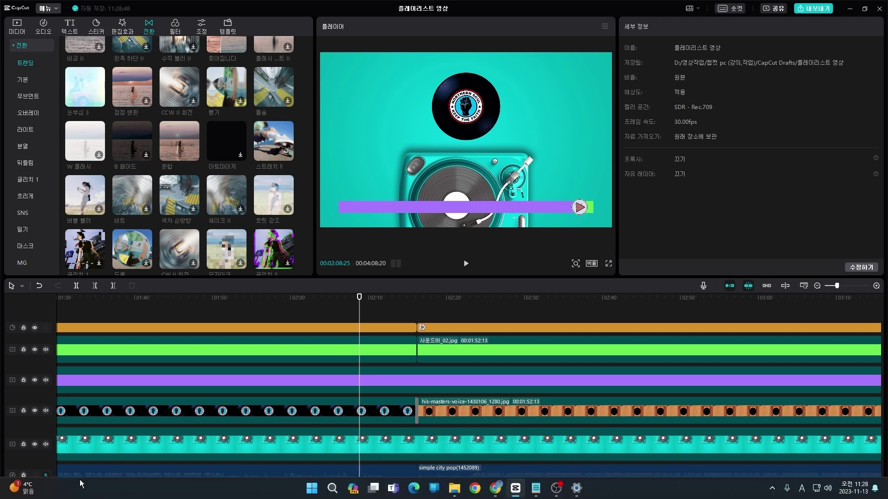
left_click(45, 475)
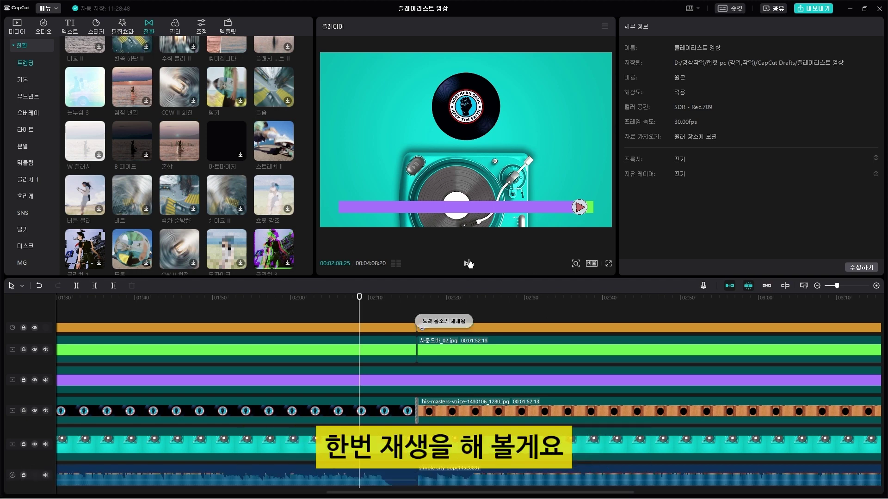
left_click(467, 263)
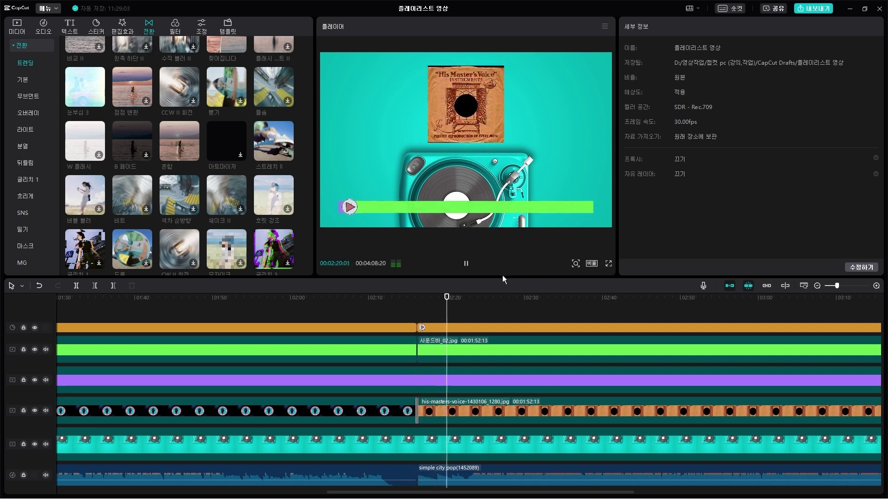
key("space")
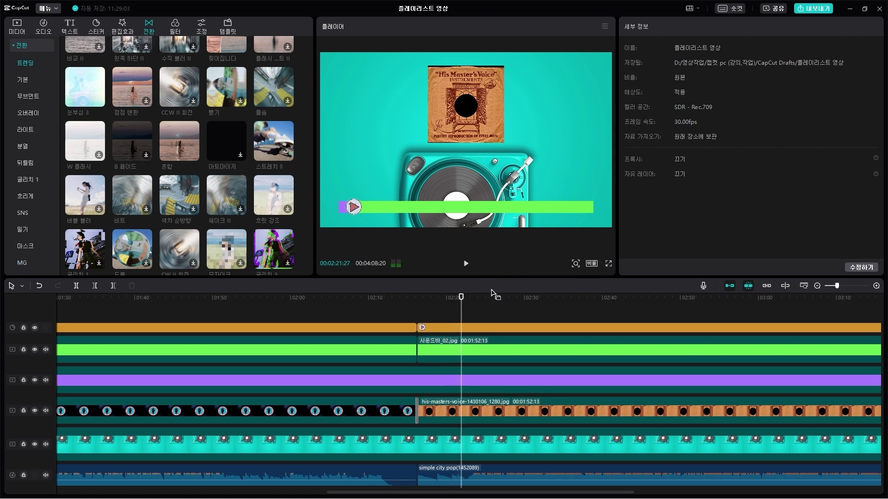
Step: Return the playhead to the start and select the first 사운드바_02.jpg clip to examine its split mask's position keyframe
scroll(398, 318, "down", 5)
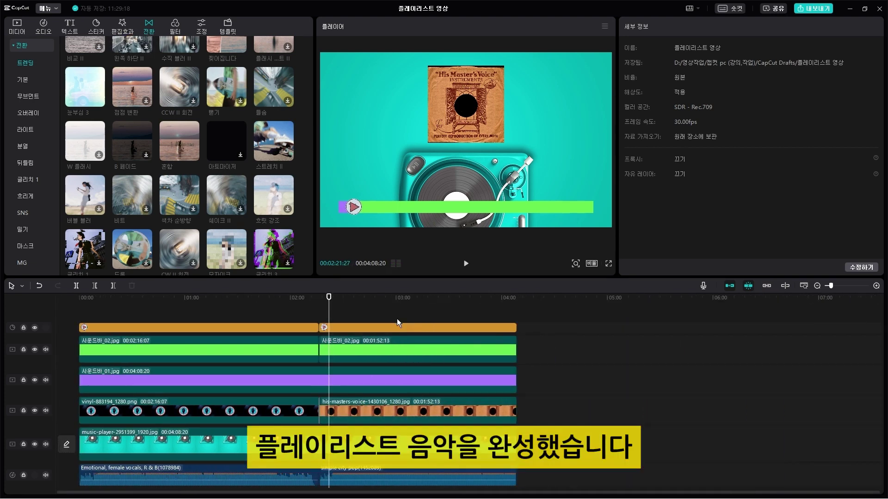
left_click(326, 298)
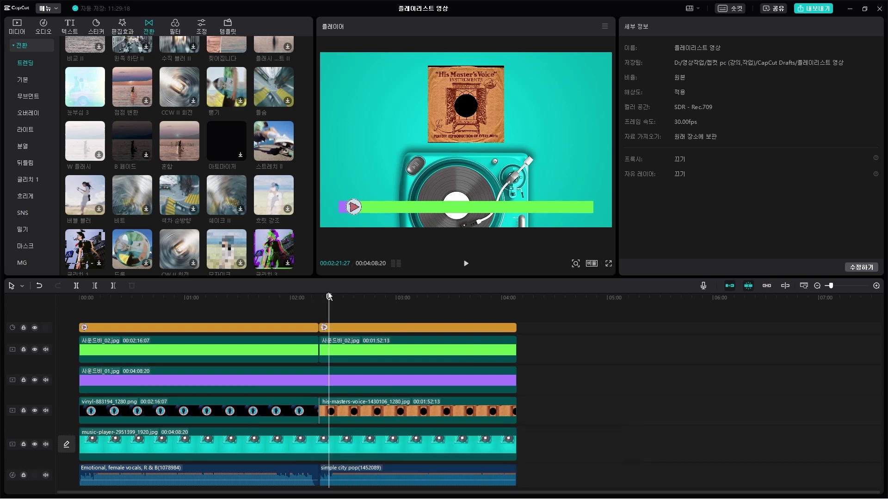
key("Home")
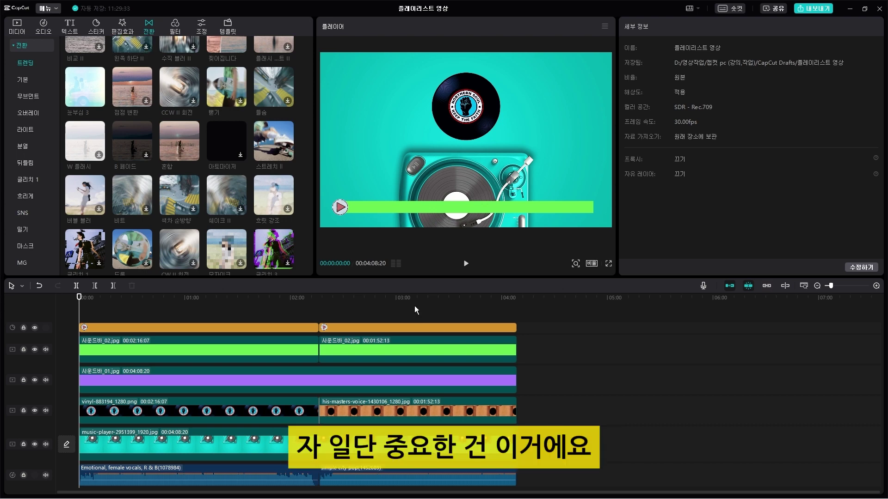
left_click(243, 347)
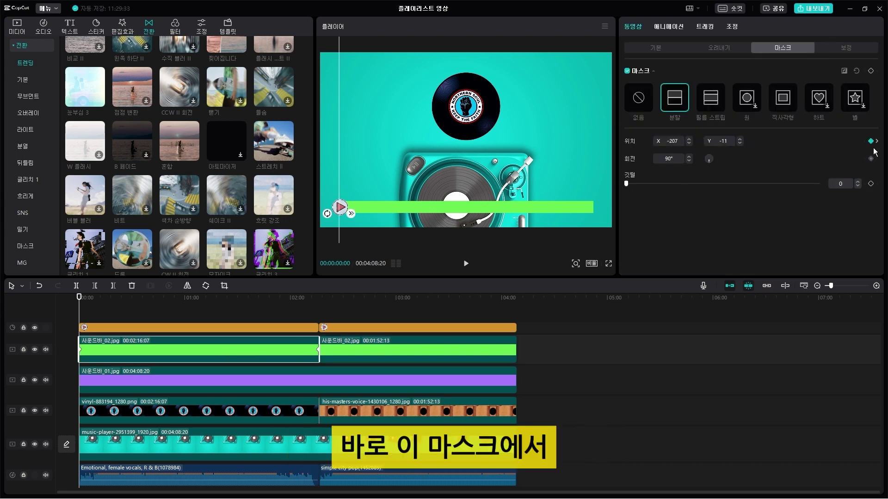